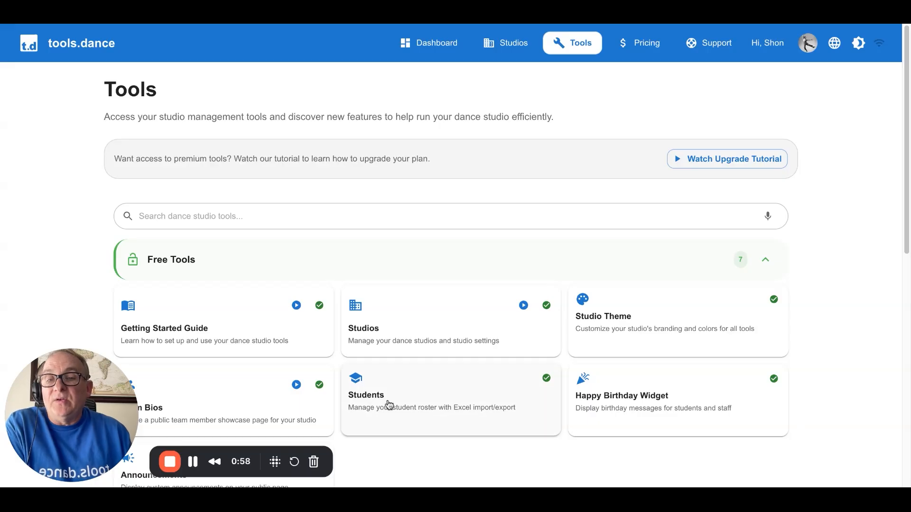
Open the Team Bios tool's settings and change the page title to "Dream TEam"
{"action": "left_click", "coordinate": [205, 401]}
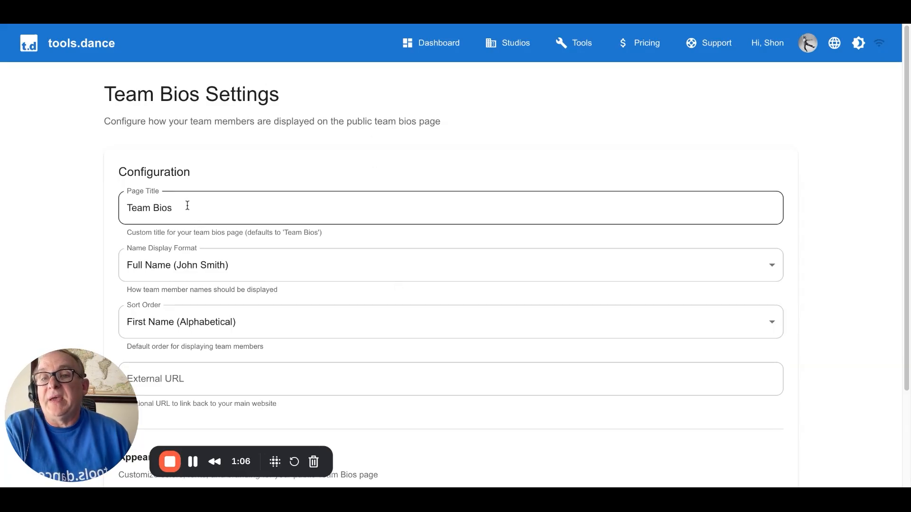
{"action": "left_click_drag", "start_coordinate": [188, 207], "coordinate": [125, 205]}
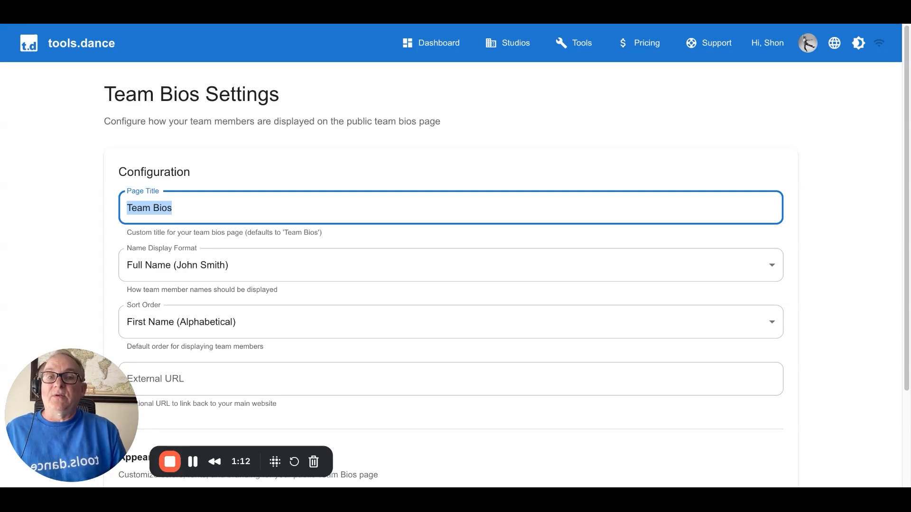
{"action": "type", "text": "D"}
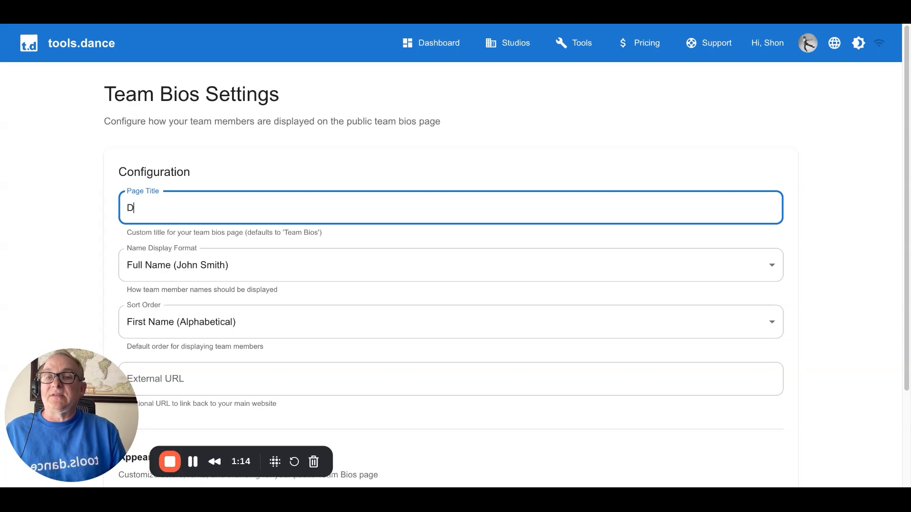
{"action": "key", "text": "BackSpace"}
{"action": "type", "text": "Dream TEam"}
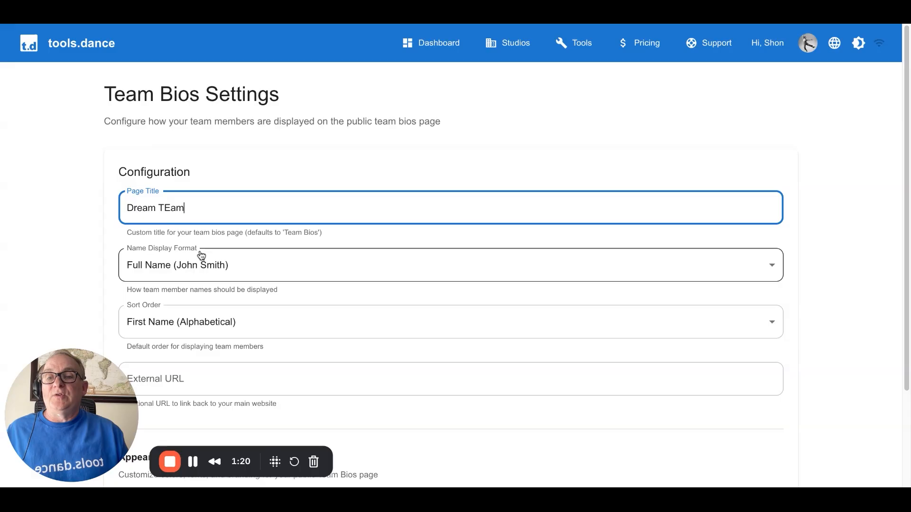
Set the name display format to First Name Only (John) and the sort order to Custom Order
{"action": "left_click", "coordinate": [250, 272]}
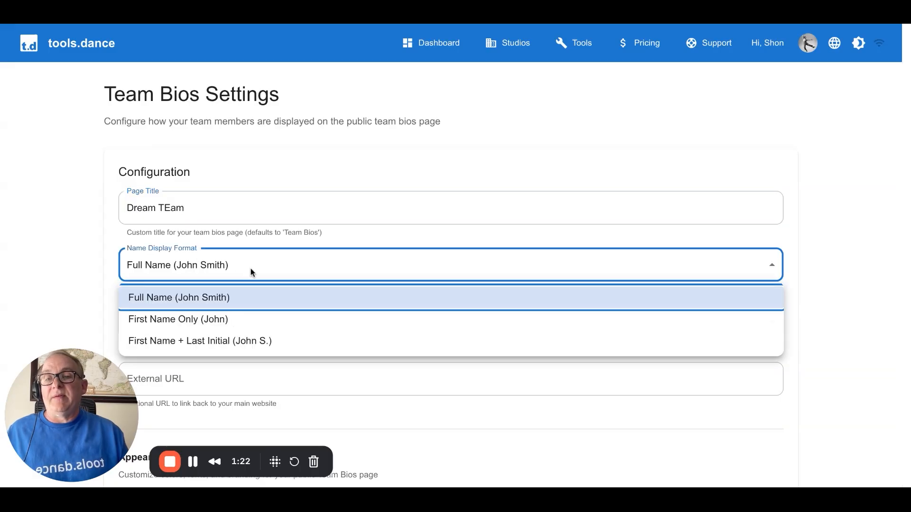
{"action": "left_click", "coordinate": [260, 326]}
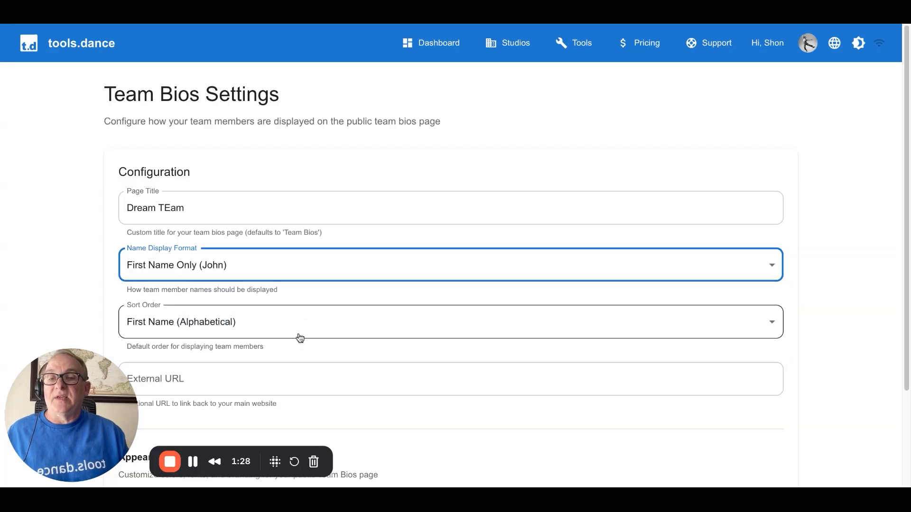
{"action": "scroll", "coordinate": [299, 336], "scroll_direction": "down", "scroll_amount": 1}
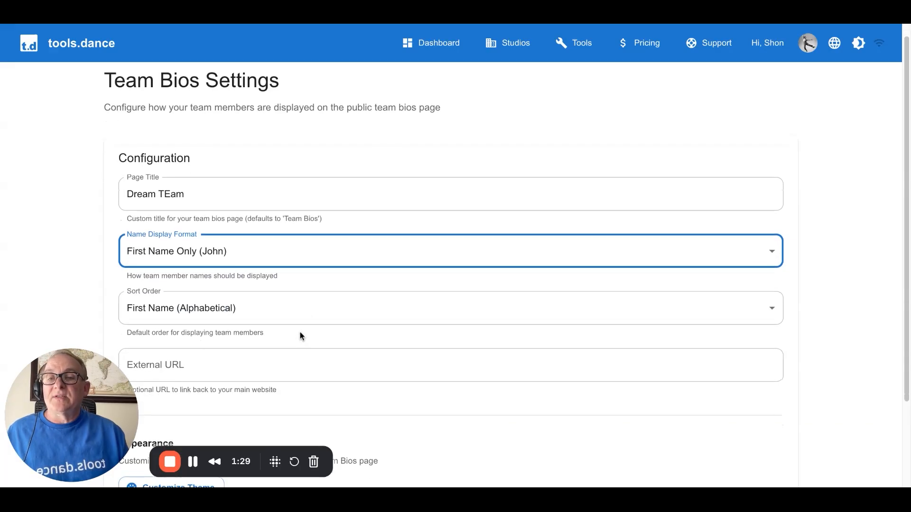
{"action": "left_click", "coordinate": [285, 302]}
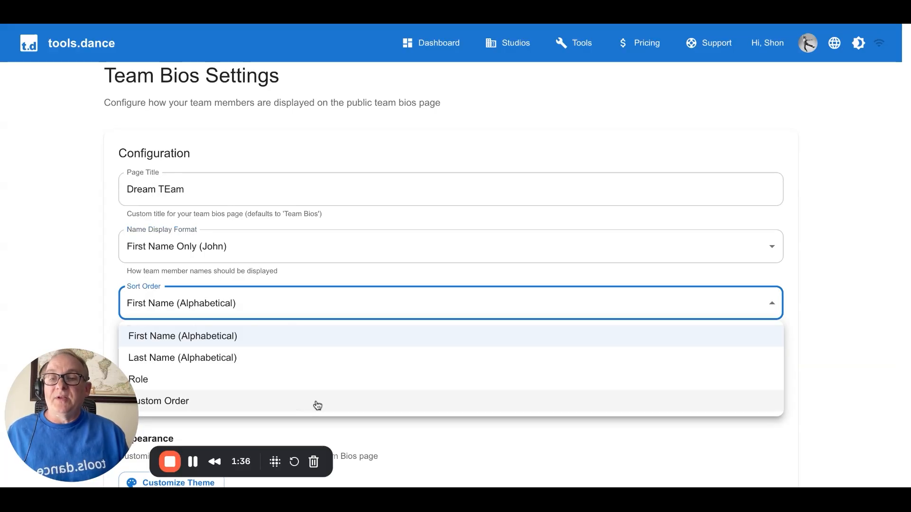
{"action": "left_click", "coordinate": [317, 404]}
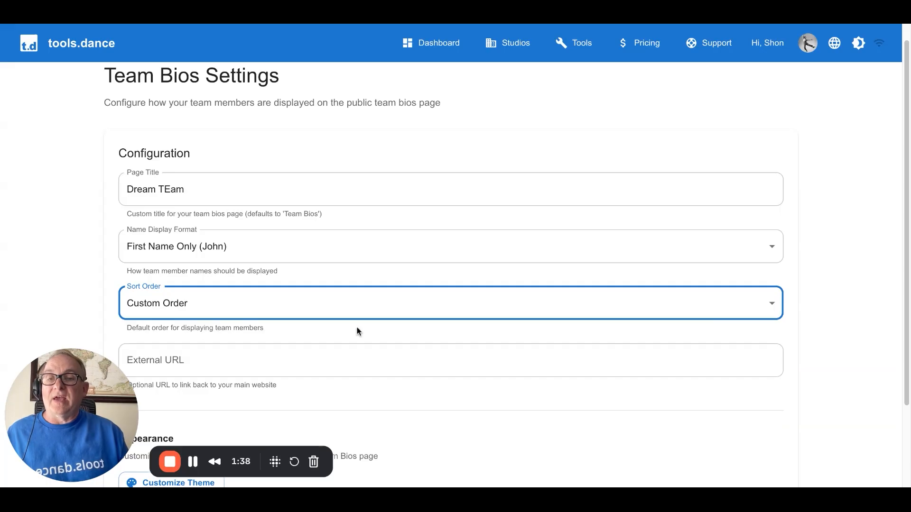
Enter the studio's dream-dance Wix site address as the external URL and continue to editing the team members
{"action": "scroll", "coordinate": [357, 329], "scroll_direction": "down", "scroll_amount": 1}
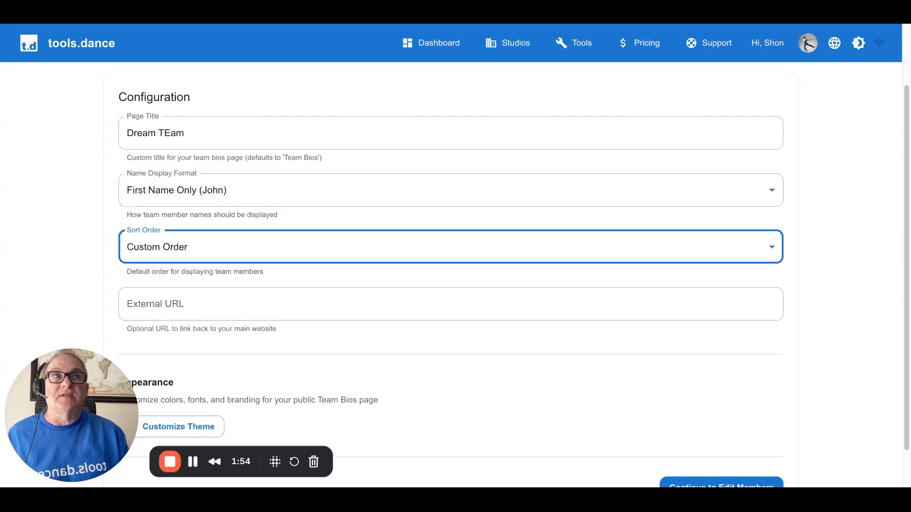
{"action": "left_click", "coordinate": [357, 336]}
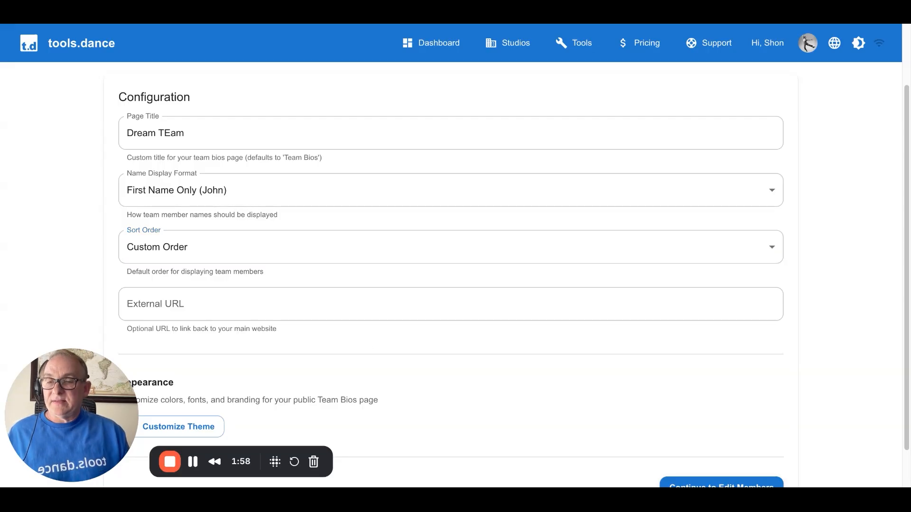
{"action": "left_click", "coordinate": [356, 306]}
{"action": "left_click", "coordinate": [356, 305]}
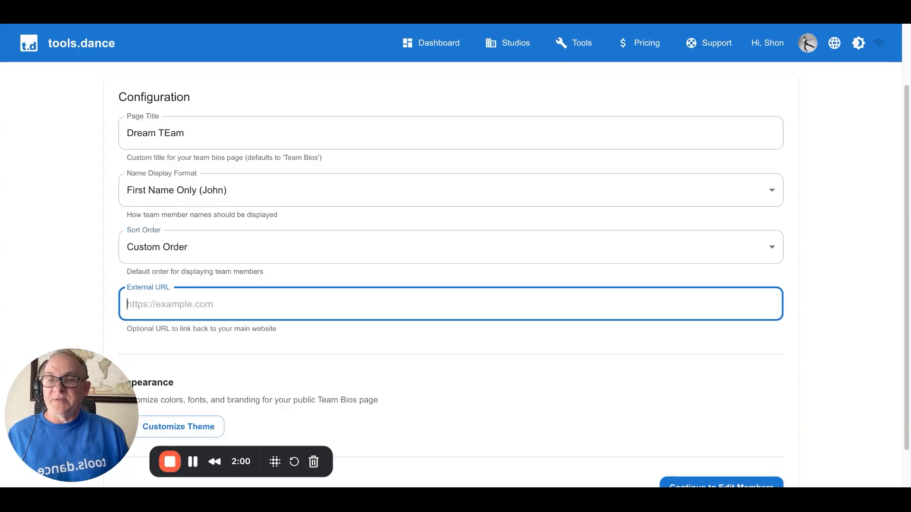
{"action": "type", "text": "https://9846575.wixsite.com/dream-dance/"}
{"action": "key", "text": "BackSpace"}
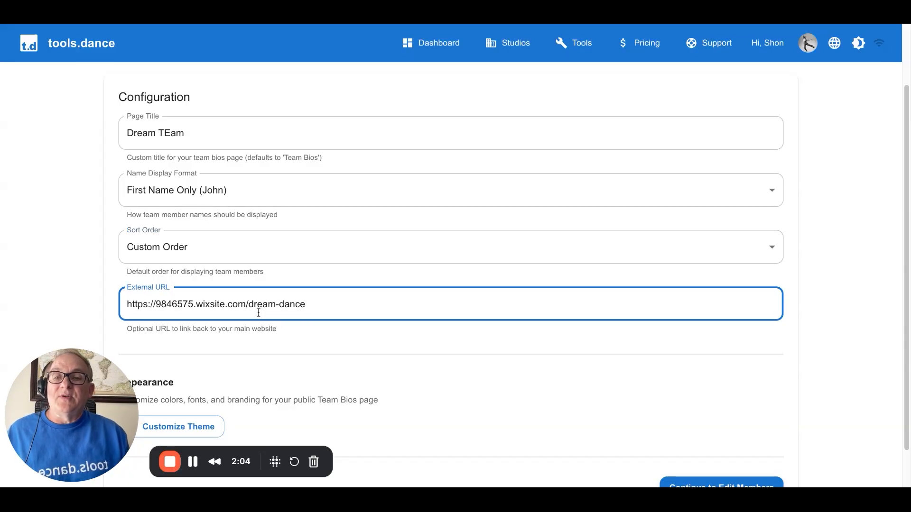
{"action": "left_click", "coordinate": [89, 260]}
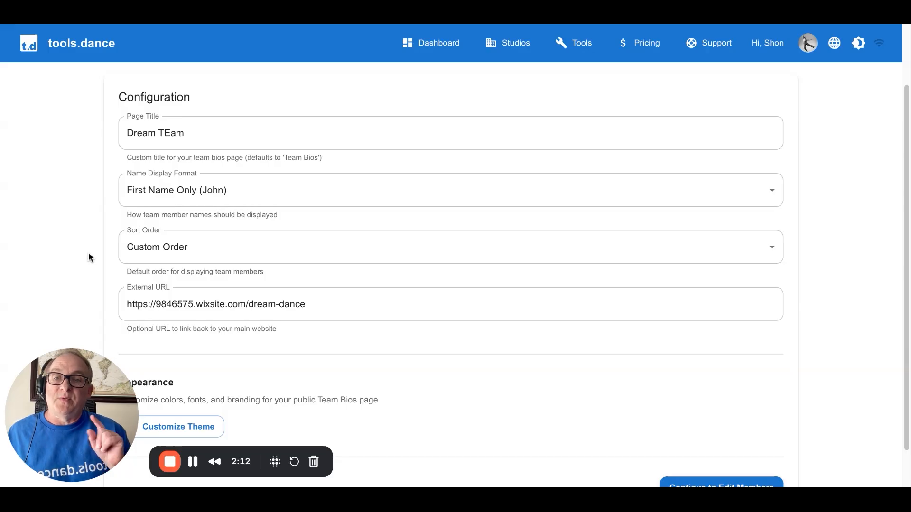
{"action": "scroll", "coordinate": [109, 299], "scroll_direction": "down", "scroll_amount": 2}
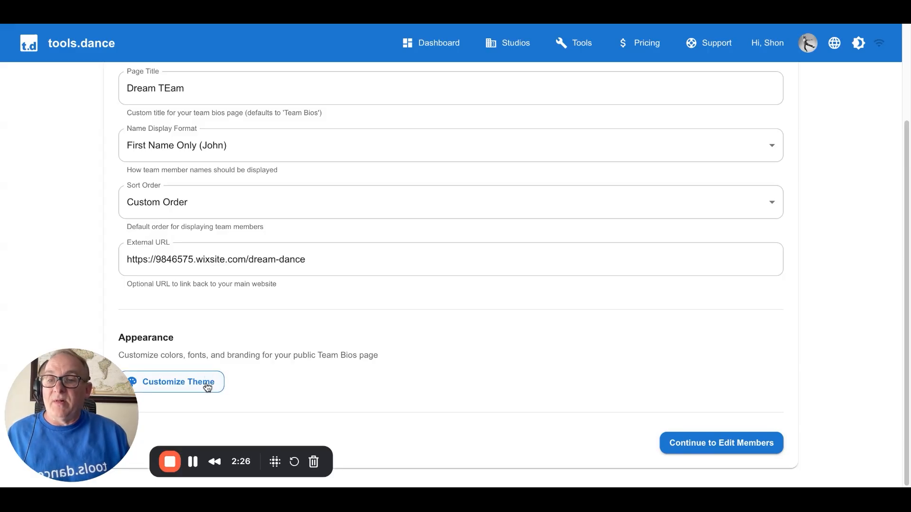
{"action": "left_click", "coordinate": [692, 450]}
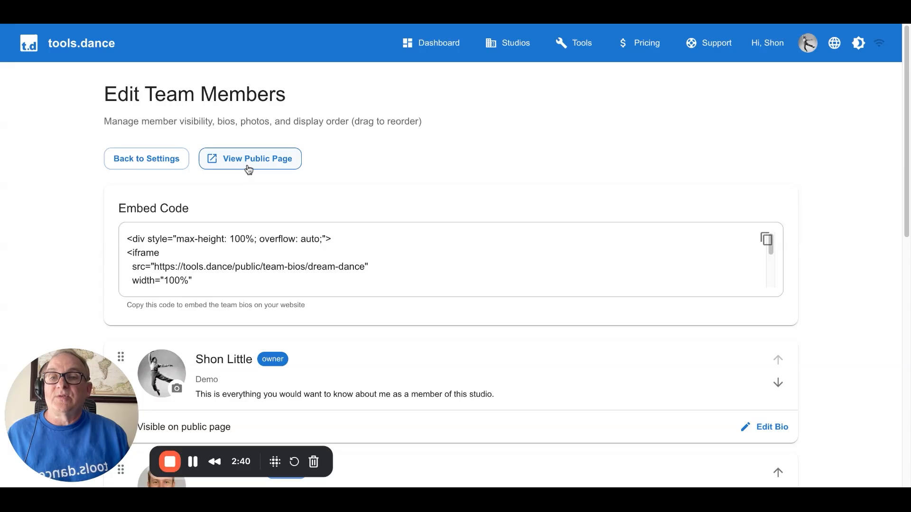
Examine the team member list, including each member's photo, role, title, bio and public-page visibility setting
{"action": "scroll", "coordinate": [248, 170], "scroll_direction": "down", "scroll_amount": 2}
{"action": "scroll", "coordinate": [248, 170], "scroll_direction": "down", "scroll_amount": 1}
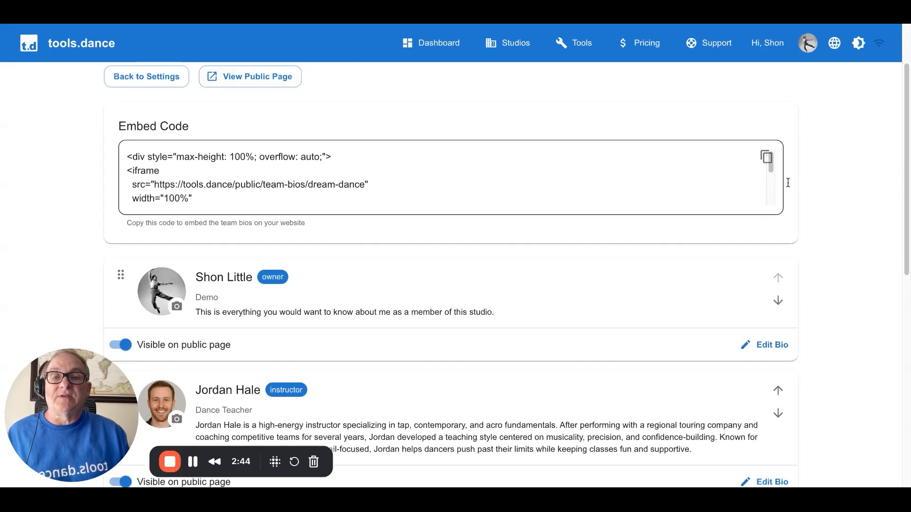
{"action": "scroll", "coordinate": [824, 186], "scroll_direction": "down", "scroll_amount": 4}
{"action": "scroll", "coordinate": [824, 186], "scroll_direction": "down", "scroll_amount": 15}
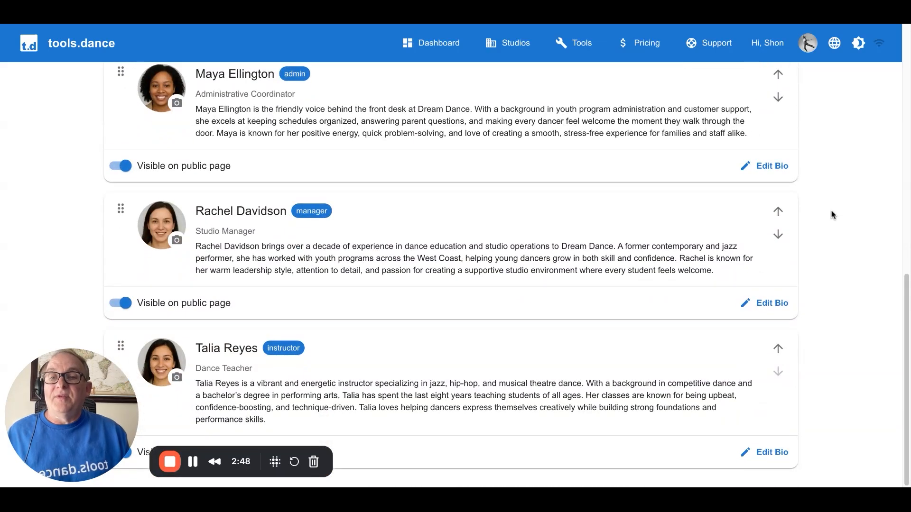
{"action": "scroll", "coordinate": [822, 244], "scroll_direction": "up", "scroll_amount": 11}
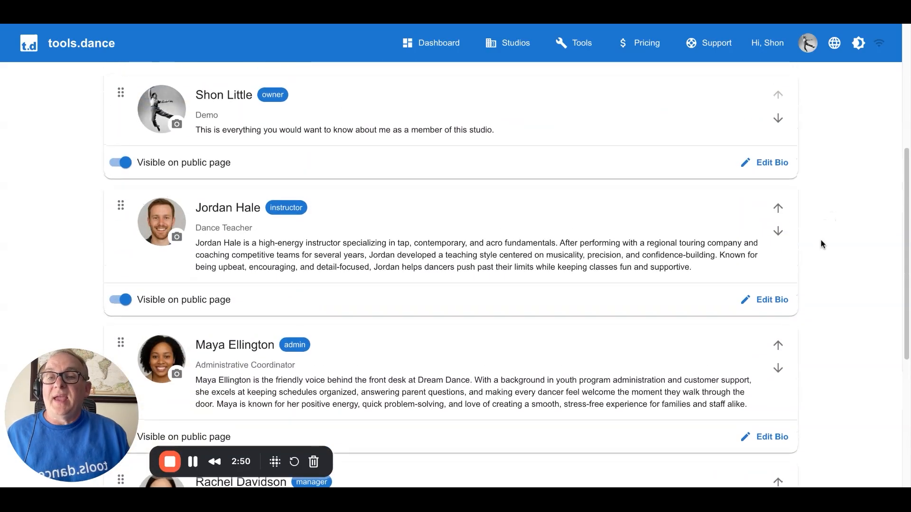
{"action": "scroll", "coordinate": [822, 244], "scroll_direction": "down", "scroll_amount": 10}
{"action": "scroll", "coordinate": [822, 245], "scroll_direction": "down", "scroll_amount": 2}
{"action": "scroll", "coordinate": [822, 246], "scroll_direction": "up", "scroll_amount": 15}
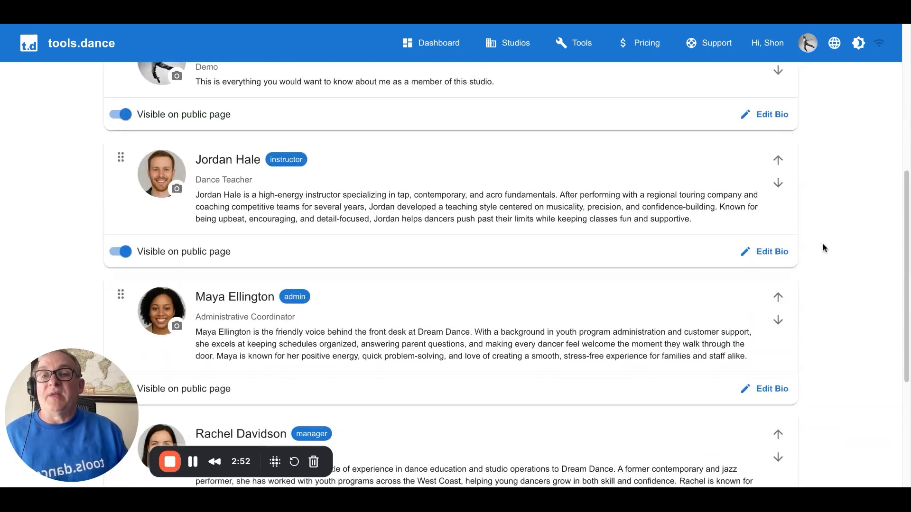
{"action": "scroll", "coordinate": [822, 247], "scroll_direction": "up", "scroll_amount": 1}
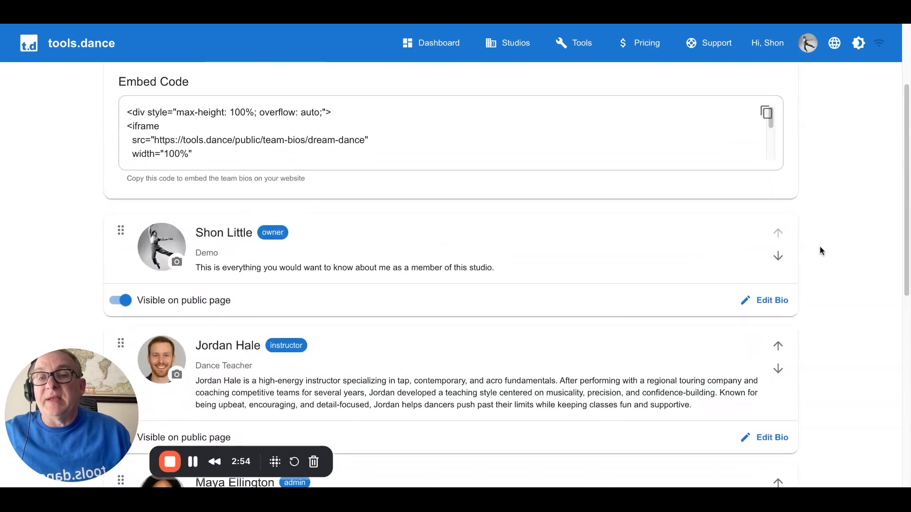
{"action": "scroll", "coordinate": [824, 252], "scroll_direction": "down", "scroll_amount": 1}
{"action": "scroll", "coordinate": [373, 281], "scroll_direction": "down", "scroll_amount": 6}
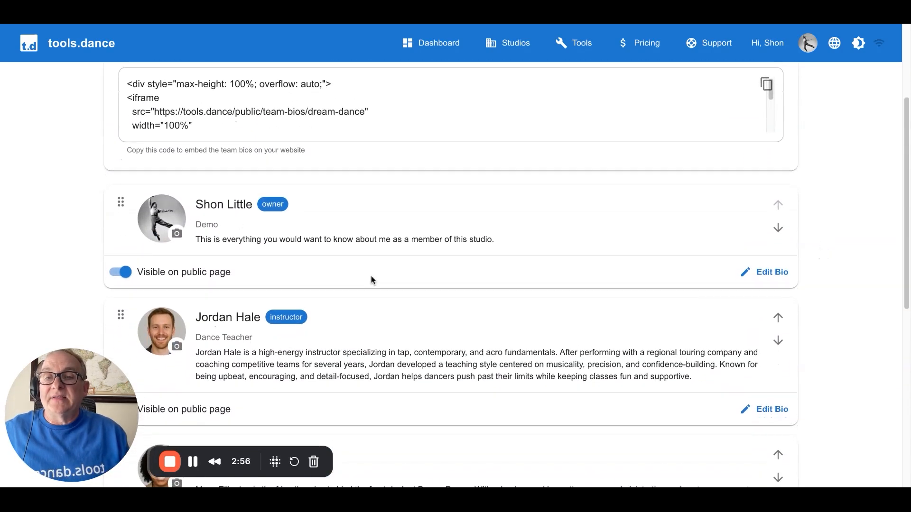
{"action": "scroll", "coordinate": [303, 259], "scroll_direction": "down", "scroll_amount": 12}
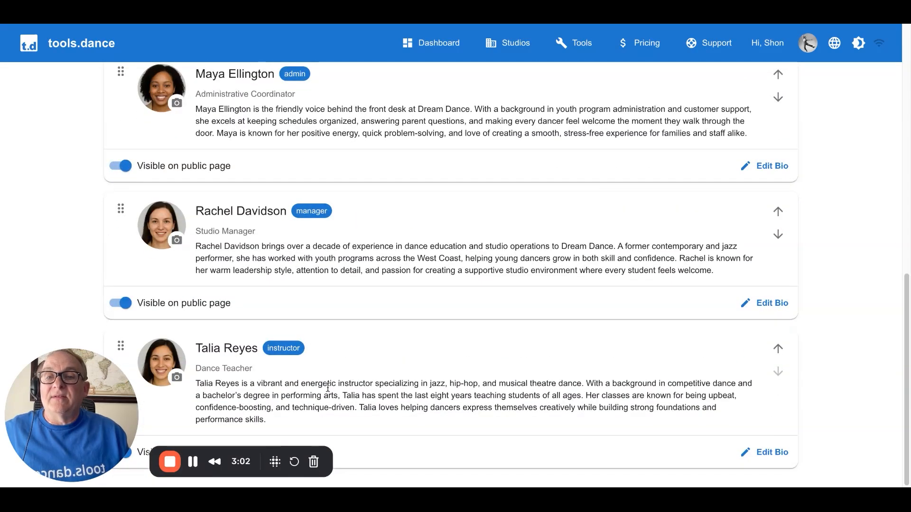
{"action": "scroll", "coordinate": [326, 388], "scroll_direction": "up", "scroll_amount": 12}
{"action": "scroll", "coordinate": [327, 390], "scroll_direction": "up", "scroll_amount": 10}
{"action": "scroll", "coordinate": [328, 390], "scroll_direction": "down", "scroll_amount": 8}
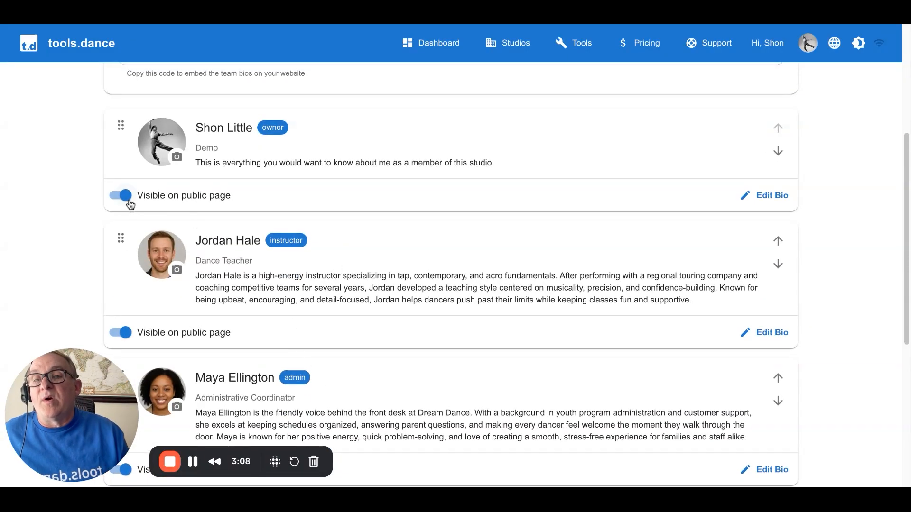
{"action": "scroll", "coordinate": [348, 254], "scroll_direction": "down", "scroll_amount": 2}
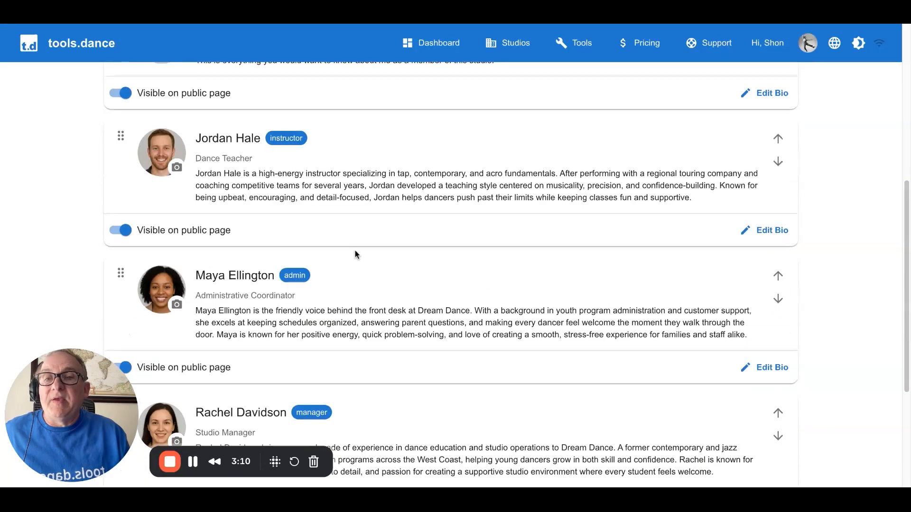
Turn the owner's visibility on the public page off and back on
{"action": "scroll", "coordinate": [357, 254], "scroll_direction": "up", "scroll_amount": 3}
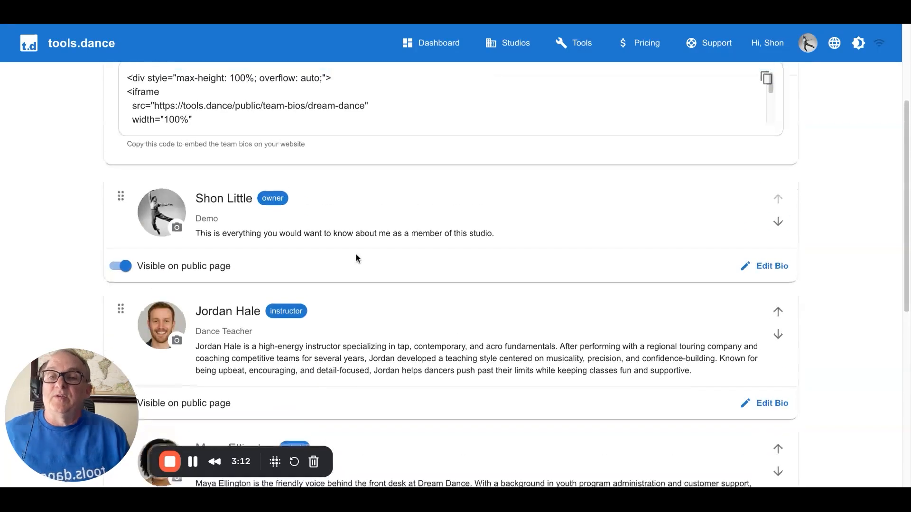
{"action": "left_click", "coordinate": [124, 264]}
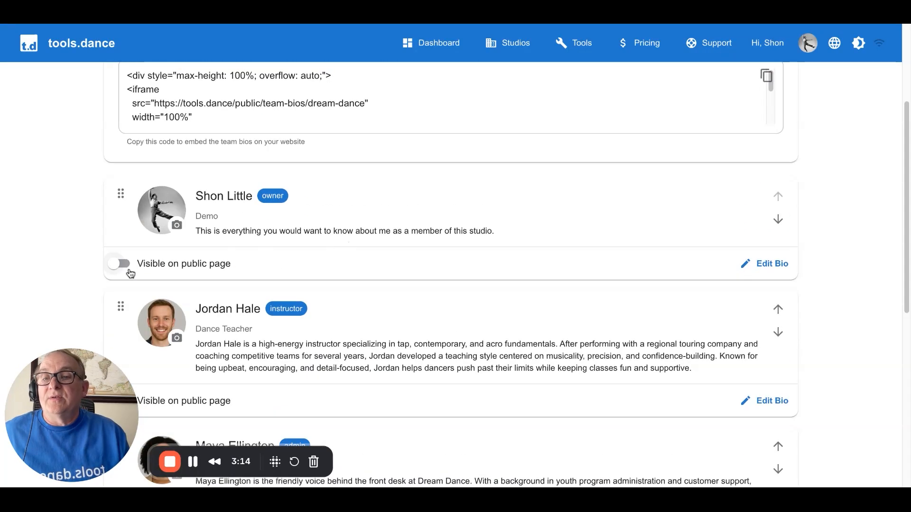
{"action": "scroll", "coordinate": [431, 268], "scroll_direction": "down", "scroll_amount": 7}
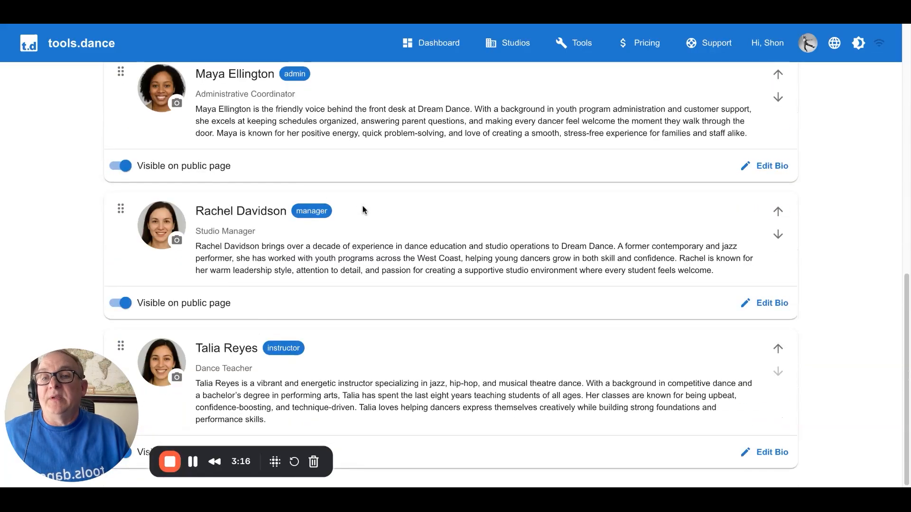
{"action": "scroll", "coordinate": [361, 209], "scroll_direction": "up", "scroll_amount": 7}
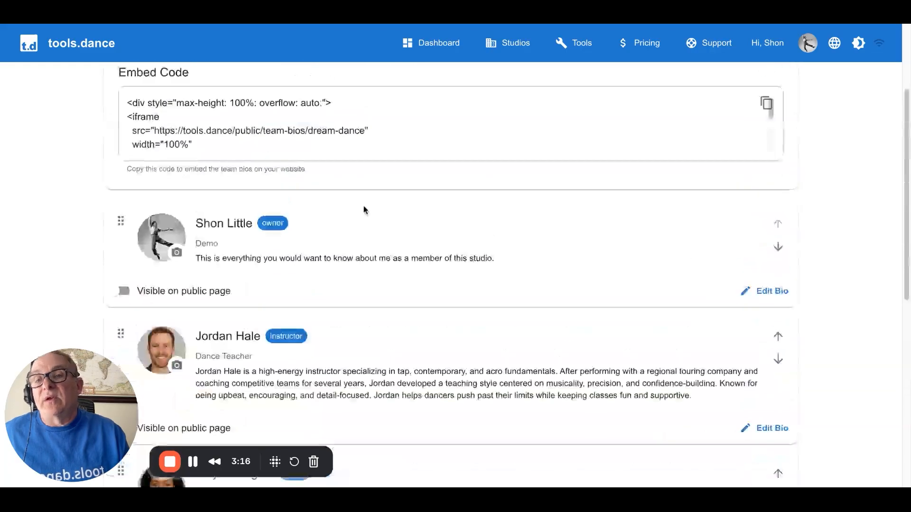
{"action": "left_click", "coordinate": [125, 293]}
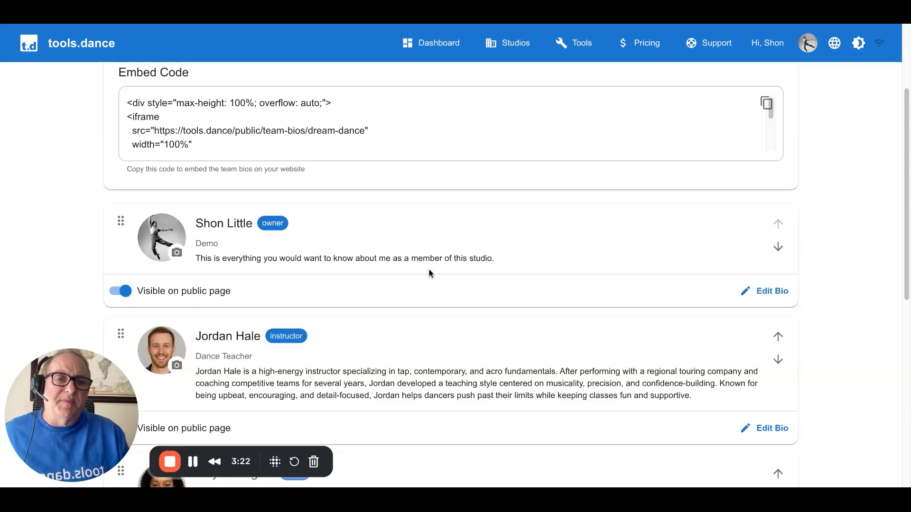
Open the title and bio of the instructor listed directly after the owner for editing, and cancel without changing anything
{"action": "scroll", "coordinate": [427, 273], "scroll_direction": "down", "scroll_amount": 2}
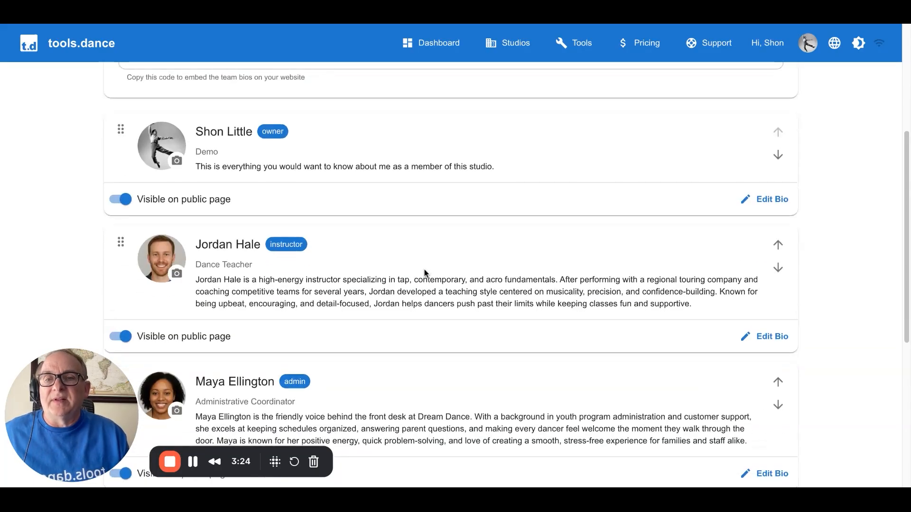
{"action": "scroll", "coordinate": [423, 270], "scroll_direction": "down", "scroll_amount": 1}
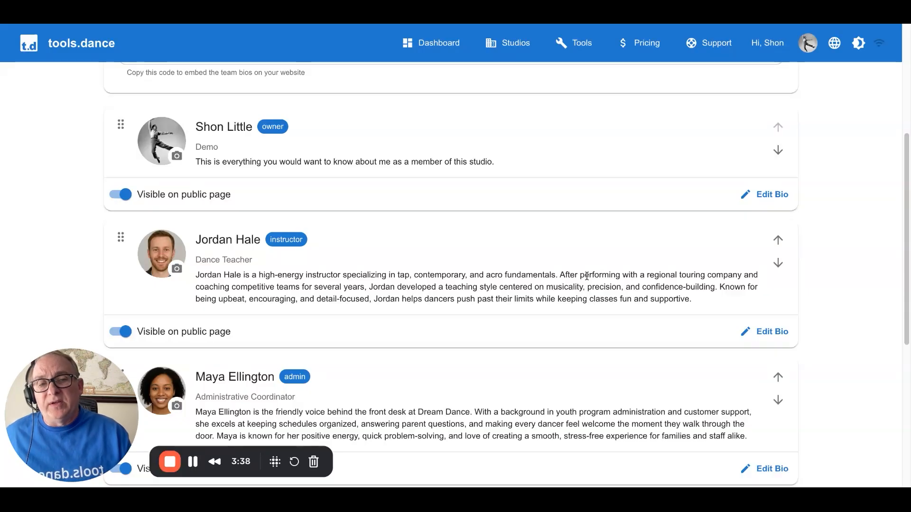
{"action": "left_click", "coordinate": [771, 331]}
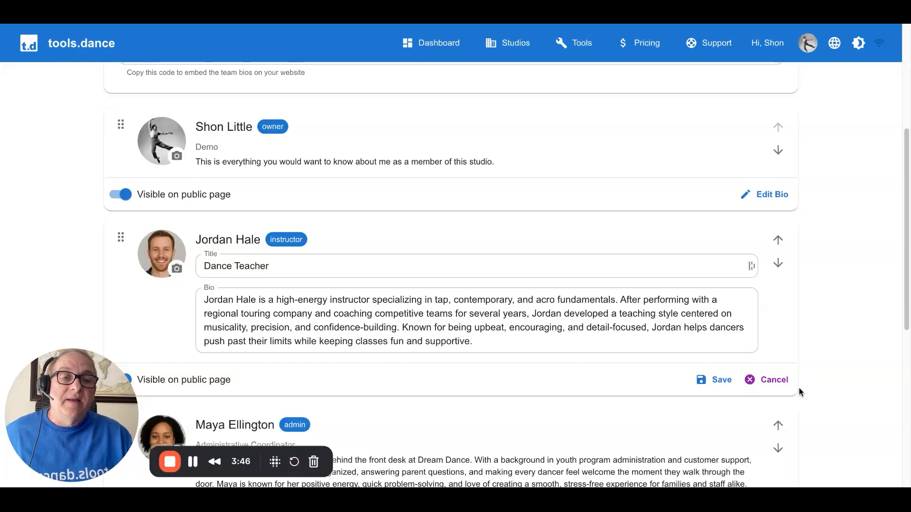
{"action": "left_click", "coordinate": [782, 382]}
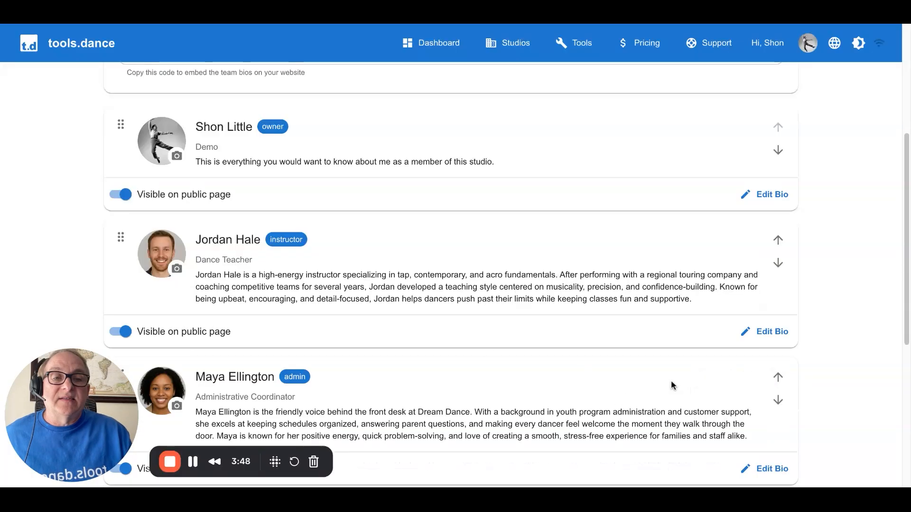
{"action": "scroll", "coordinate": [446, 291], "scroll_direction": "down", "scroll_amount": 6}
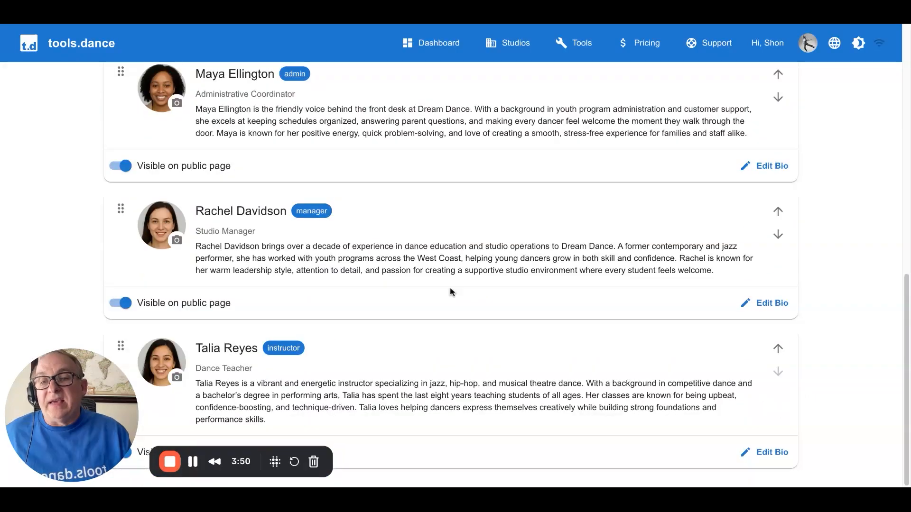
Reorder the team member list so that both instructors come first, ahead of the owner
{"action": "scroll", "coordinate": [450, 293], "scroll_direction": "up", "scroll_amount": 12}
{"action": "scroll", "coordinate": [450, 294], "scroll_direction": "down", "scroll_amount": 3}
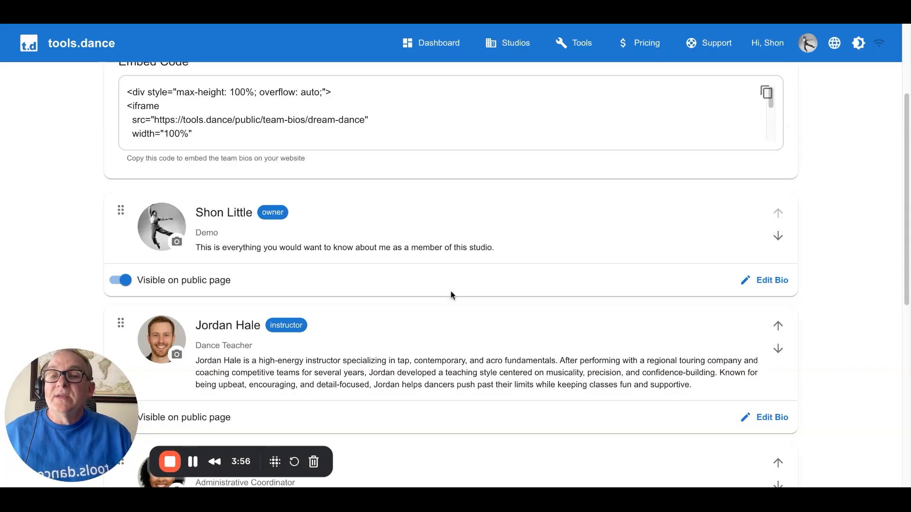
{"action": "scroll", "coordinate": [450, 291], "scroll_direction": "down", "scroll_amount": 2}
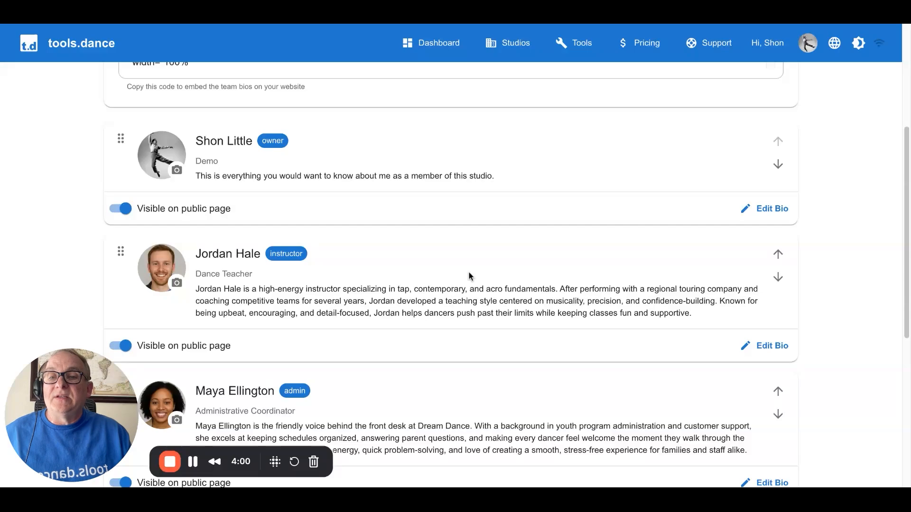
{"action": "left_click_drag", "start_coordinate": [116, 252], "coordinate": [120, 143]}
{"action": "scroll", "coordinate": [165, 225], "scroll_direction": "down", "scroll_amount": 6}
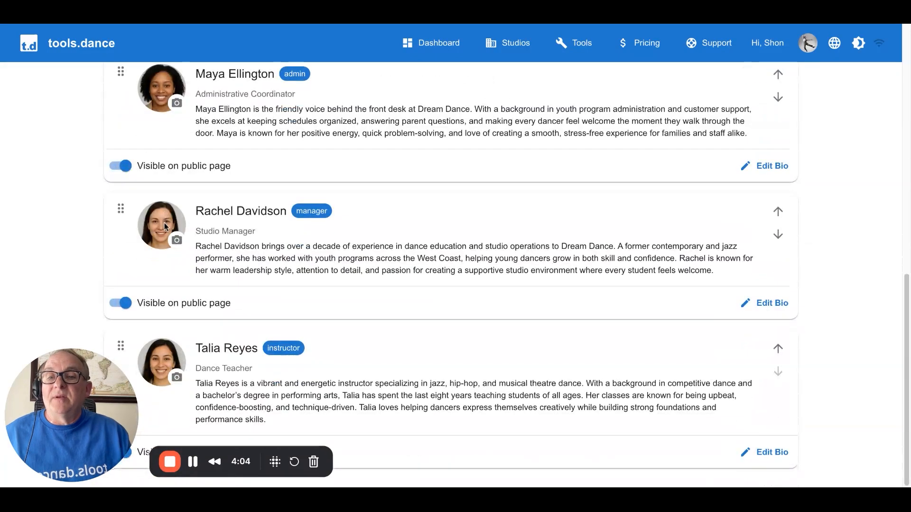
{"action": "left_click_drag", "start_coordinate": [121, 345], "coordinate": [141, 197]}
{"action": "scroll", "coordinate": [271, 238], "scroll_direction": "up", "scroll_amount": 1}
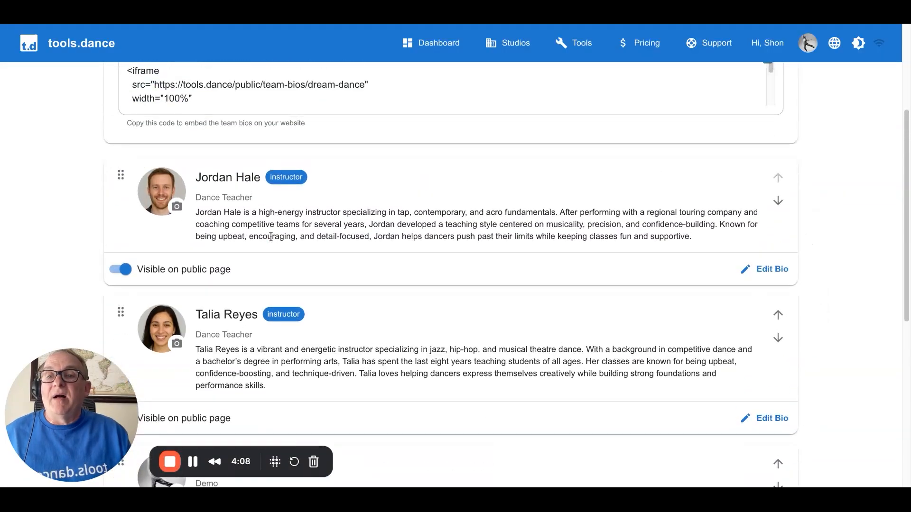
Move the owner to the end of the team member list and place the manager above the admin
{"action": "scroll", "coordinate": [271, 241], "scroll_direction": "down", "scroll_amount": 6}
{"action": "scroll", "coordinate": [272, 243], "scroll_direction": "down", "scroll_amount": 2}
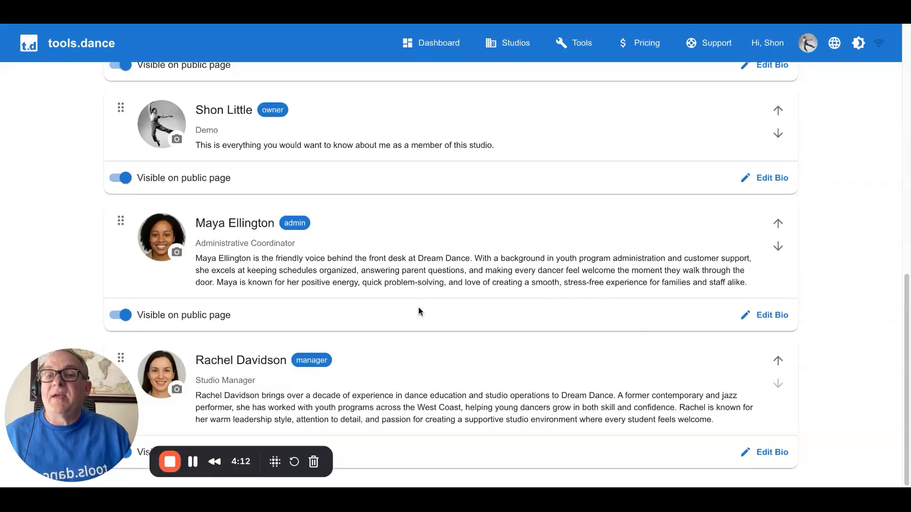
{"action": "left_click_drag", "start_coordinate": [120, 107], "coordinate": [121, 394]}
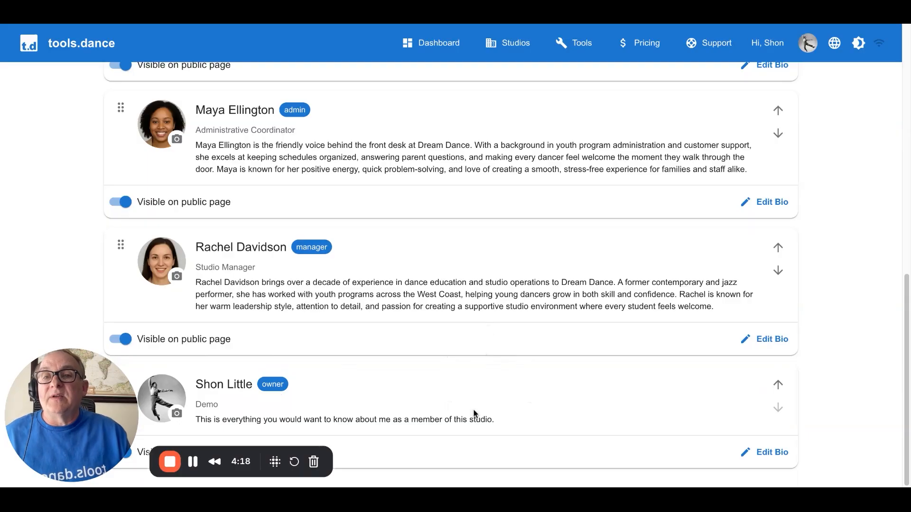
{"action": "scroll", "coordinate": [470, 415], "scroll_direction": "up", "scroll_amount": 2}
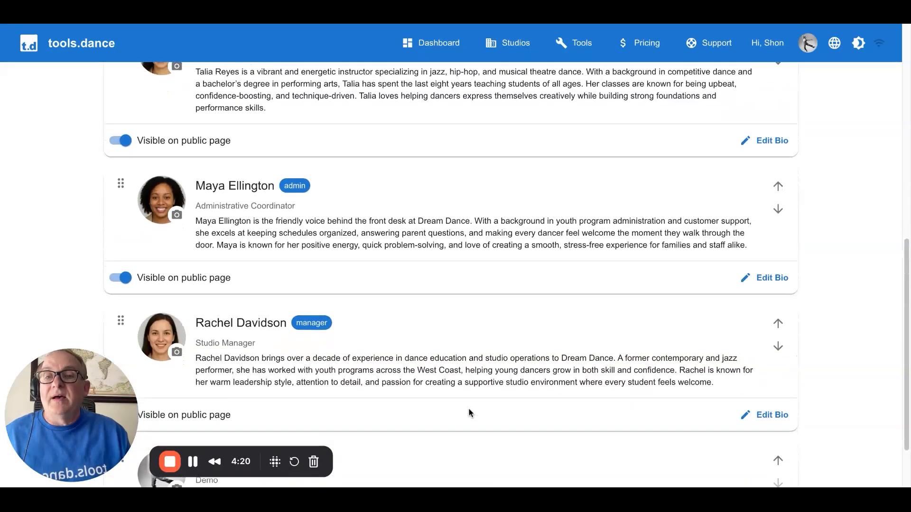
{"action": "left_click_drag", "start_coordinate": [120, 315], "coordinate": [121, 183]}
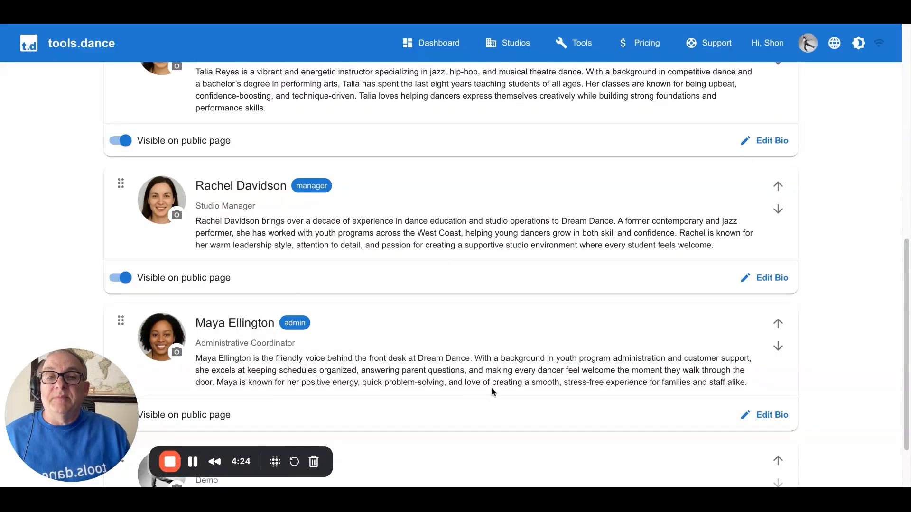
Copy the embed code for the team bios from the Edit Team Members page
{"action": "scroll", "coordinate": [491, 391], "scroll_direction": "down", "scroll_amount": 2}
{"action": "scroll", "coordinate": [491, 391], "scroll_direction": "up", "scroll_amount": 11}
{"action": "scroll", "coordinate": [490, 390], "scroll_direction": "down", "scroll_amount": 2}
{"action": "scroll", "coordinate": [490, 391], "scroll_direction": "down", "scroll_amount": 10}
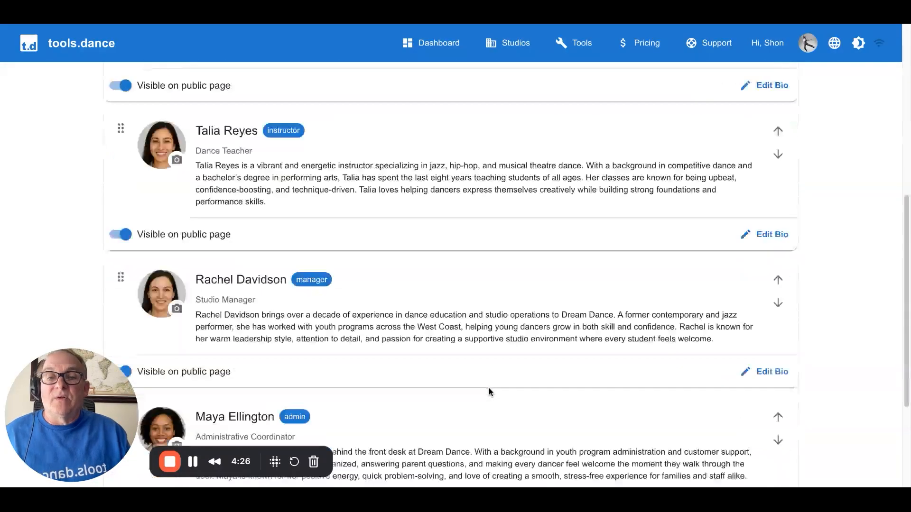
{"action": "scroll", "coordinate": [489, 392], "scroll_direction": "up", "scroll_amount": 7}
{"action": "scroll", "coordinate": [489, 392], "scroll_direction": "up", "scroll_amount": 4}
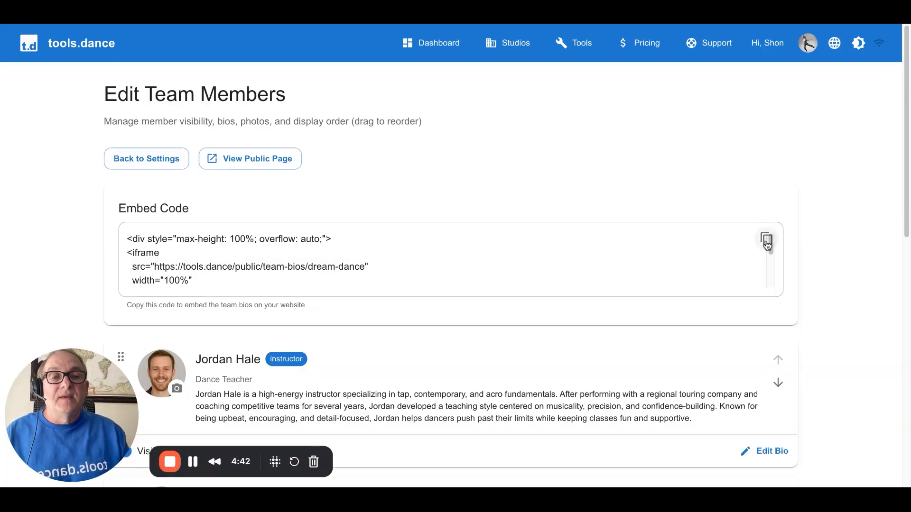
{"action": "left_click", "coordinate": [767, 241]}
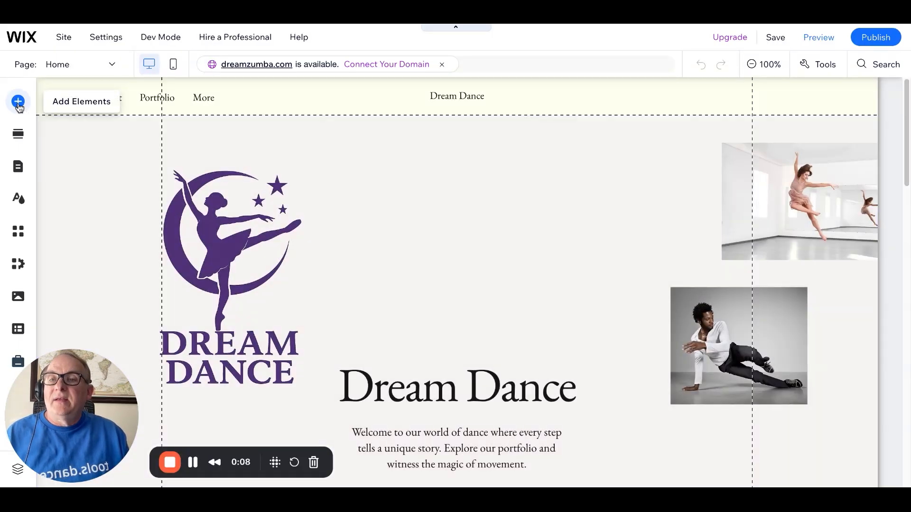
Switch to the Wix editor and open the site's Team Bios page for editing
{"action": "left_click", "coordinate": [18, 102]}
{"action": "left_click", "coordinate": [18, 104]}
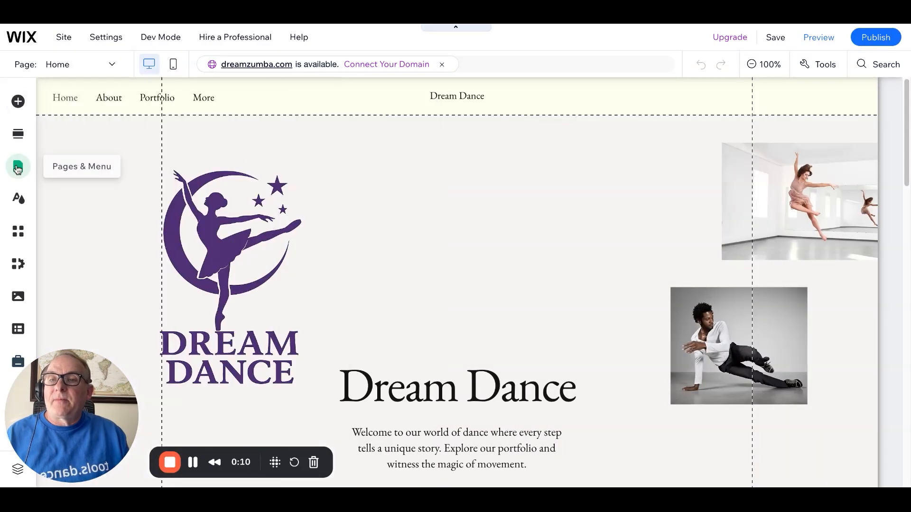
{"action": "left_click", "coordinate": [16, 168]}
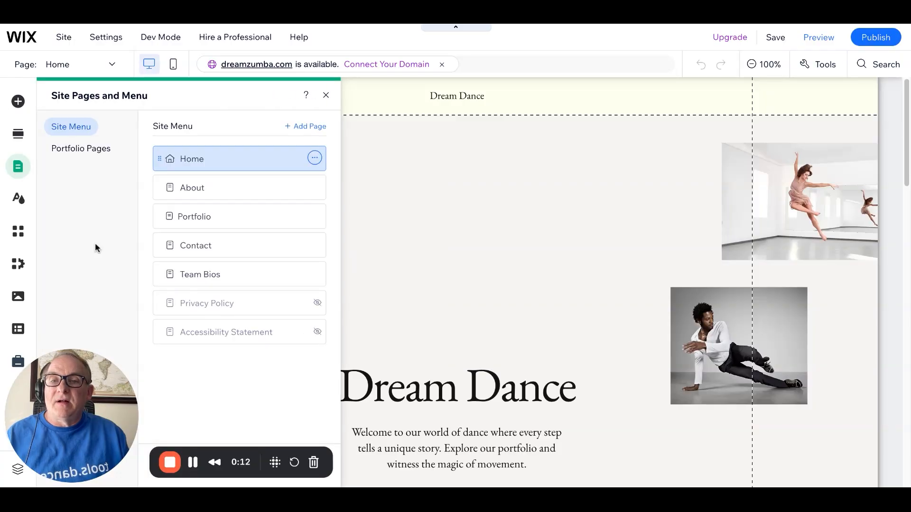
{"action": "left_click", "coordinate": [198, 276]}
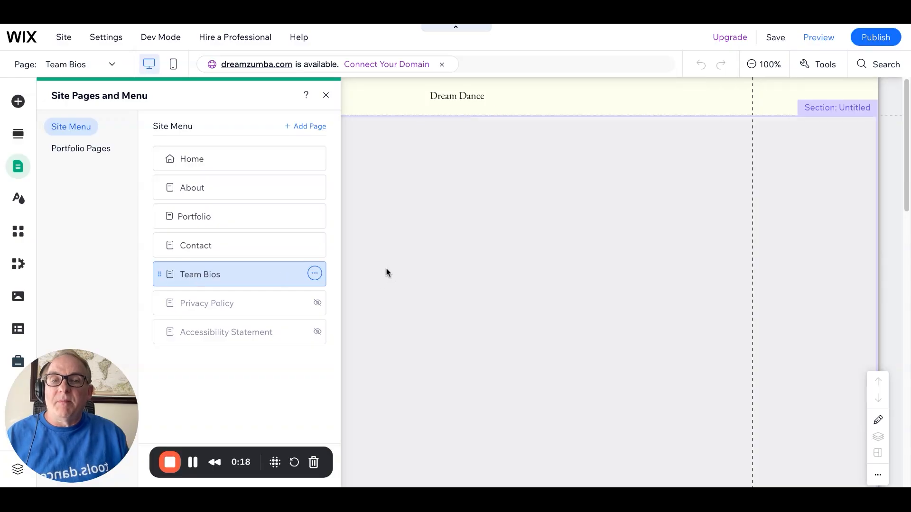
{"action": "left_click", "coordinate": [386, 268]}
{"action": "left_click", "coordinate": [387, 274]}
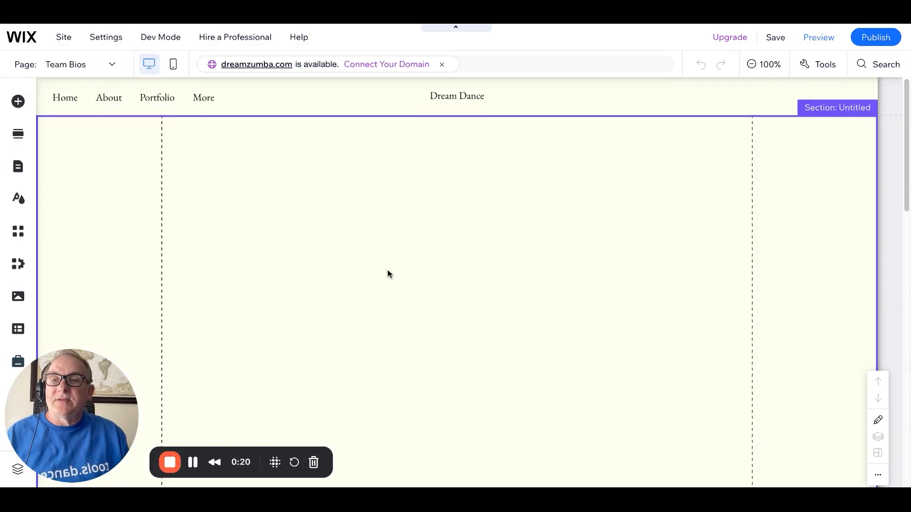
Add an Embed HTML element to the Team Bios page and apply the copied team bios iframe code to it
{"action": "left_click", "coordinate": [19, 101]}
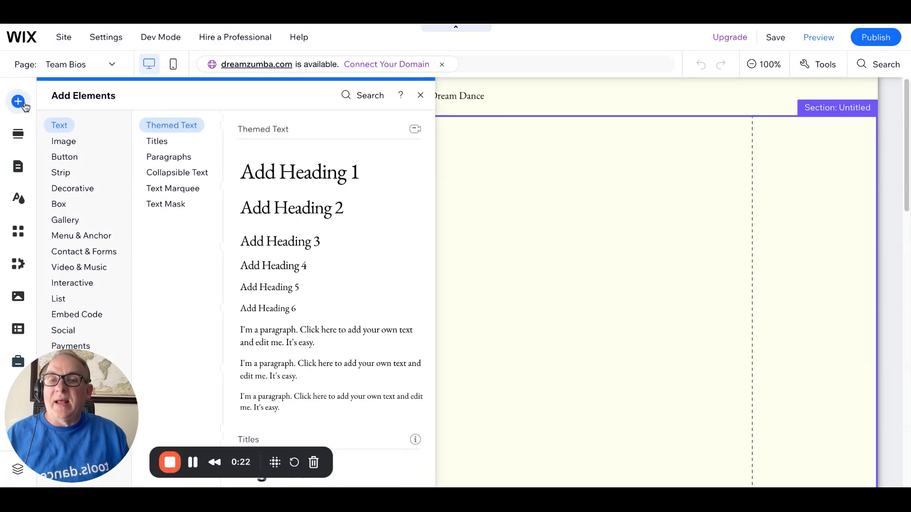
{"action": "left_click", "coordinate": [86, 316]}
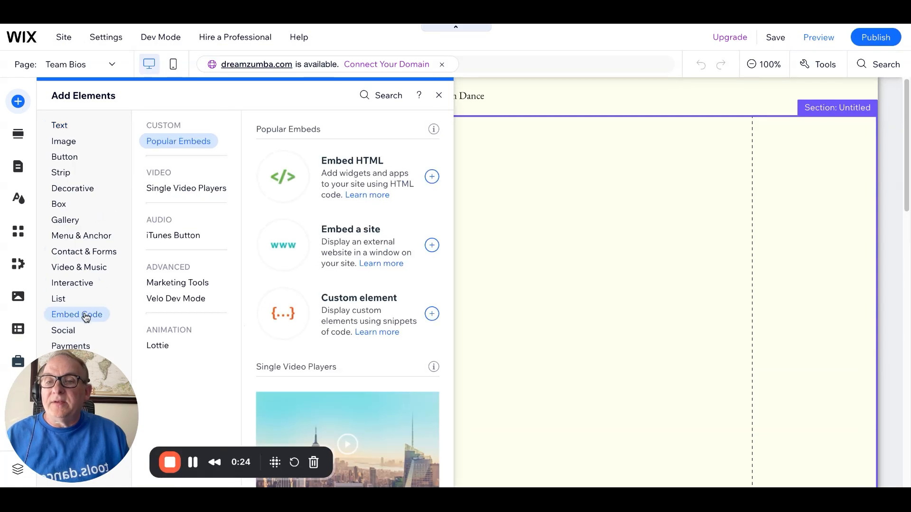
{"action": "left_click", "coordinate": [345, 176]}
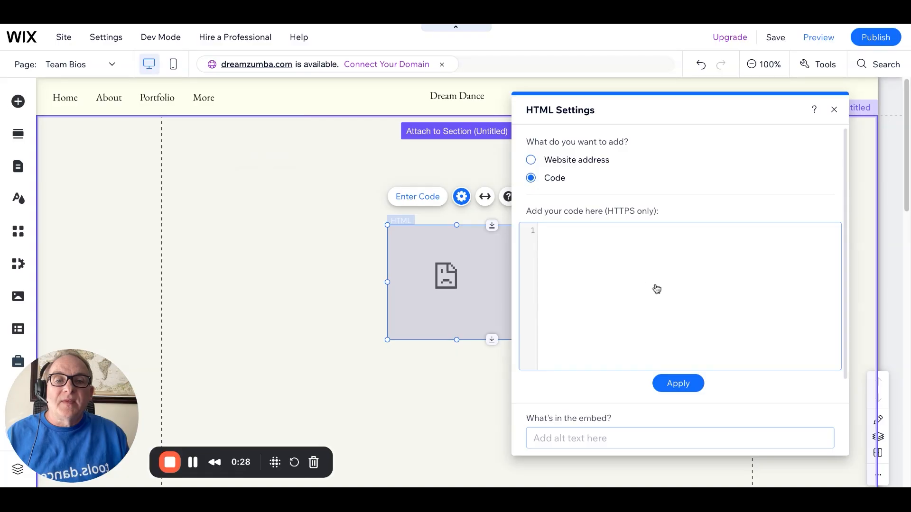
{"action": "key", "text": "ctrl+v"}
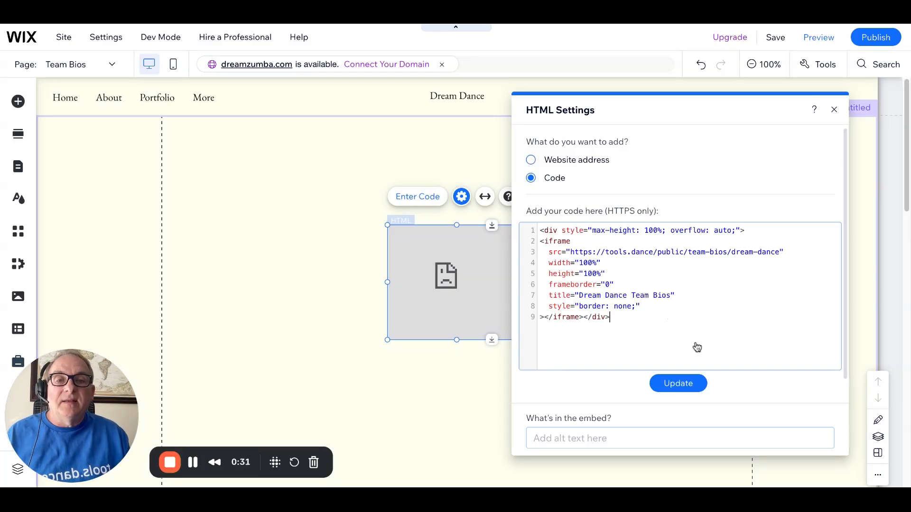
{"action": "left_click", "coordinate": [681, 383]}
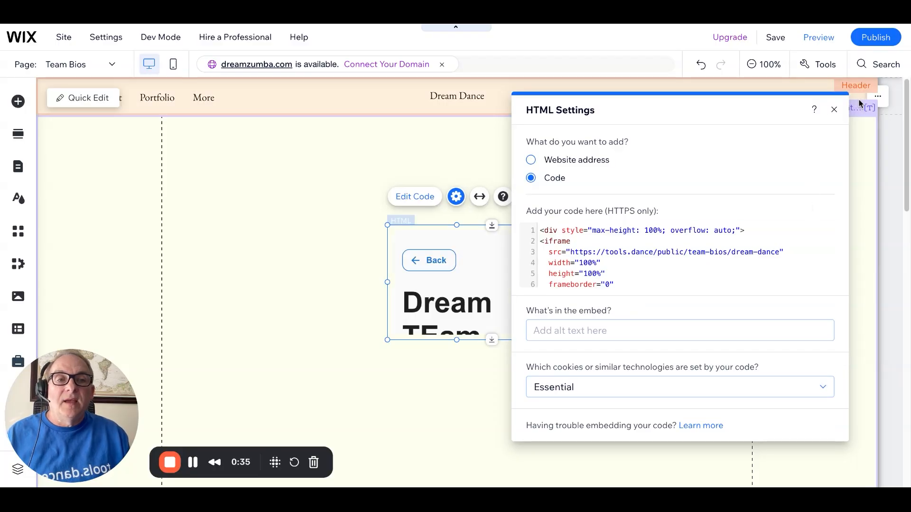
{"action": "left_click", "coordinate": [834, 109]}
Move the HTML embed to the section's upper-left corner, then enlarge it across the content width and further down the page
{"action": "left_click_drag", "start_coordinate": [476, 269], "coordinate": [254, 165]}
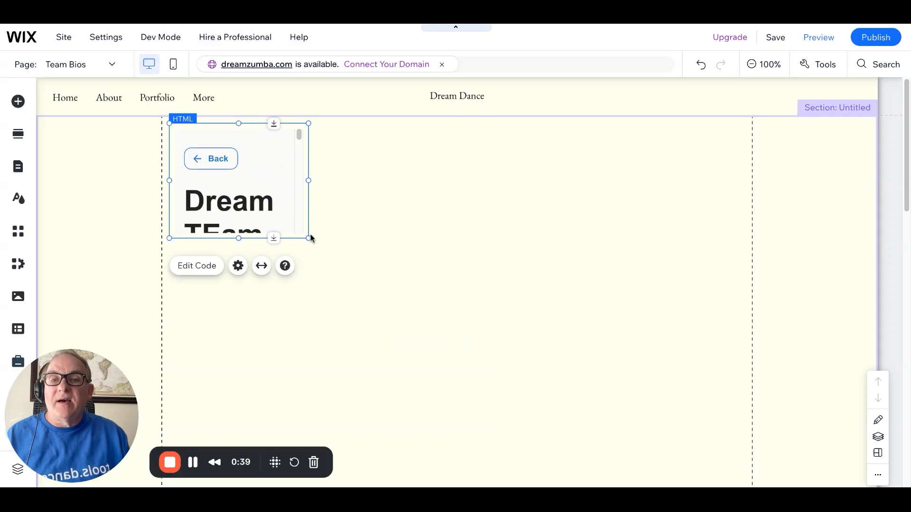
{"action": "left_click_drag", "start_coordinate": [308, 238], "coordinate": [747, 385]}
{"action": "scroll", "coordinate": [617, 338], "scroll_direction": "down", "scroll_amount": 6}
{"action": "scroll", "coordinate": [620, 335], "scroll_direction": "up", "scroll_amount": 3}
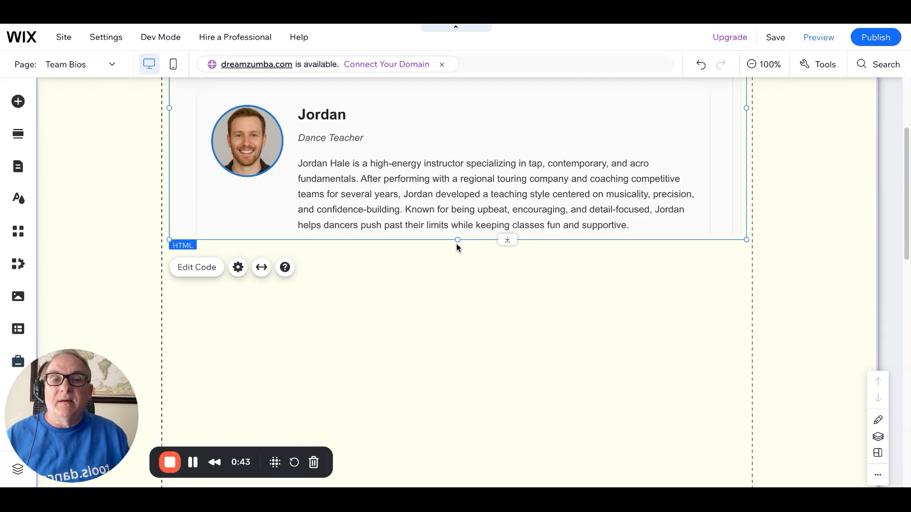
{"action": "left_click_drag", "start_coordinate": [455, 241], "coordinate": [464, 436]}
{"action": "scroll", "coordinate": [491, 375], "scroll_direction": "down", "scroll_amount": 5}
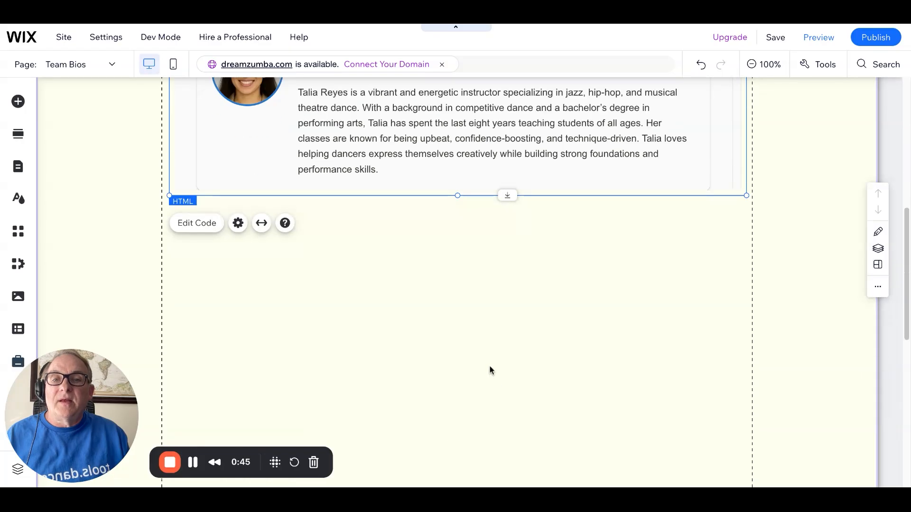
{"action": "left_click_drag", "start_coordinate": [457, 196], "coordinate": [466, 306]}
{"action": "scroll", "coordinate": [571, 271], "scroll_direction": "up", "scroll_amount": 15}
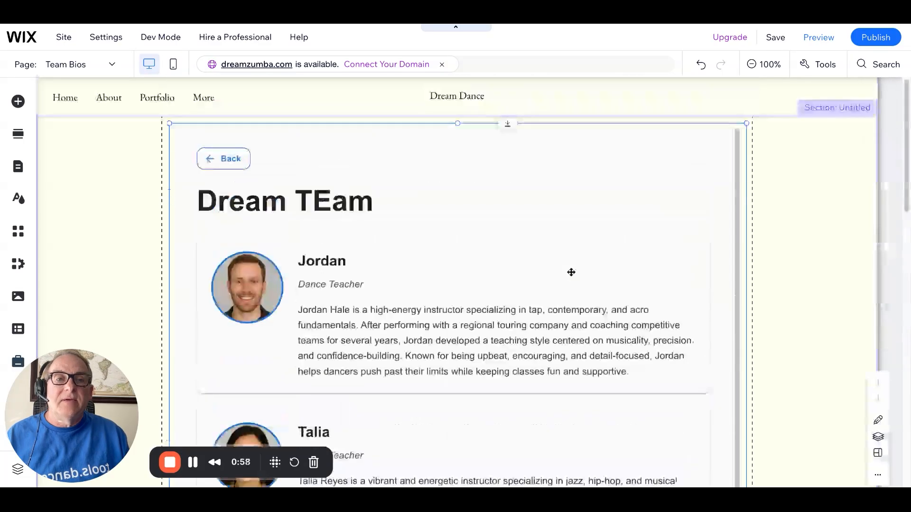
Preview the Team Bios page and look through the embedded member bios from the first to the last
{"action": "left_click", "coordinate": [812, 37]}
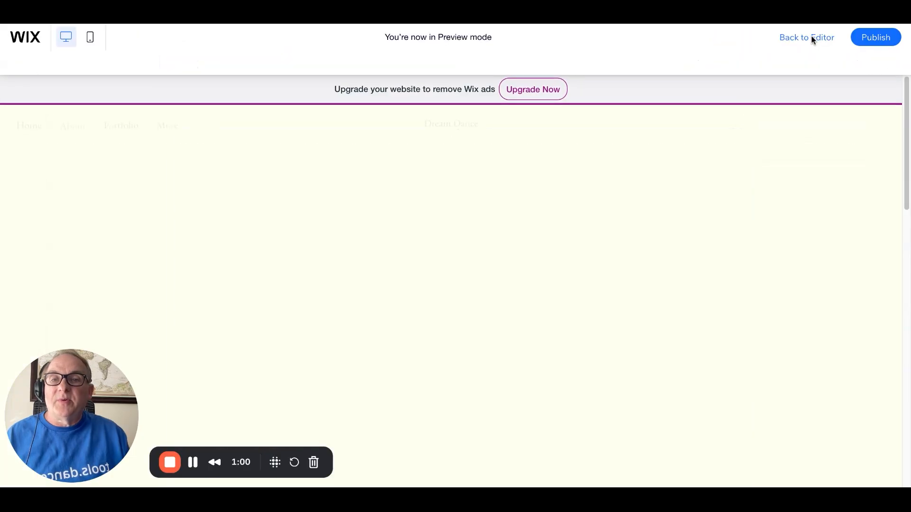
{"action": "scroll", "coordinate": [691, 262], "scroll_direction": "down", "scroll_amount": 1}
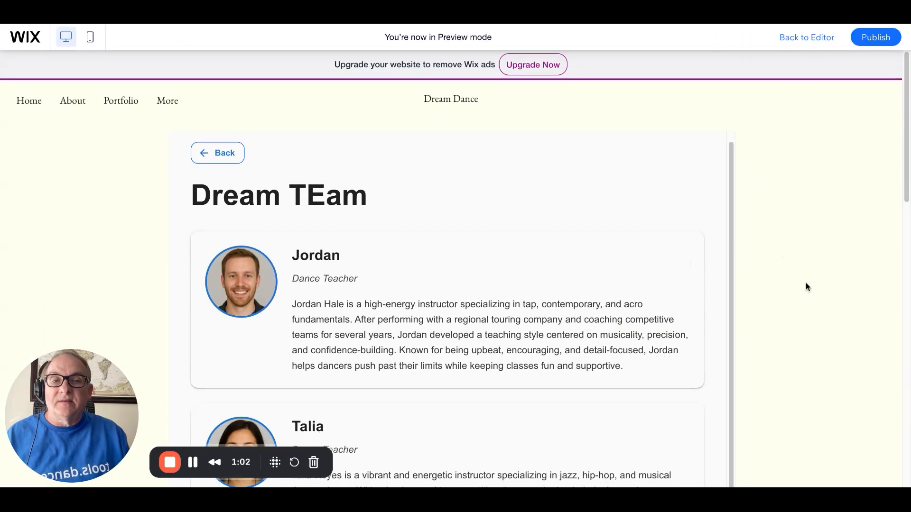
{"action": "scroll", "coordinate": [759, 283], "scroll_direction": "down", "scroll_amount": 7}
{"action": "scroll", "coordinate": [765, 282], "scroll_direction": "down", "scroll_amount": 10}
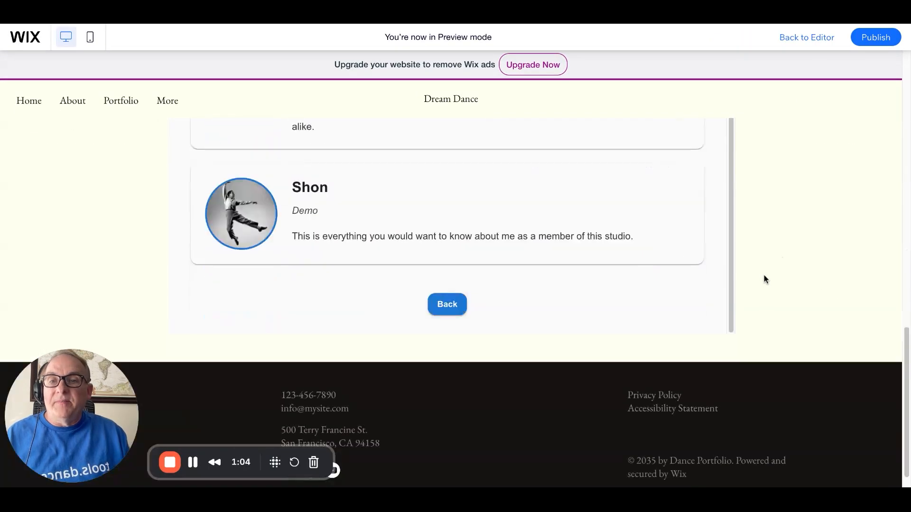
{"action": "scroll", "coordinate": [764, 279], "scroll_direction": "up", "scroll_amount": 10}
{"action": "scroll", "coordinate": [765, 278], "scroll_direction": "up", "scroll_amount": 6}
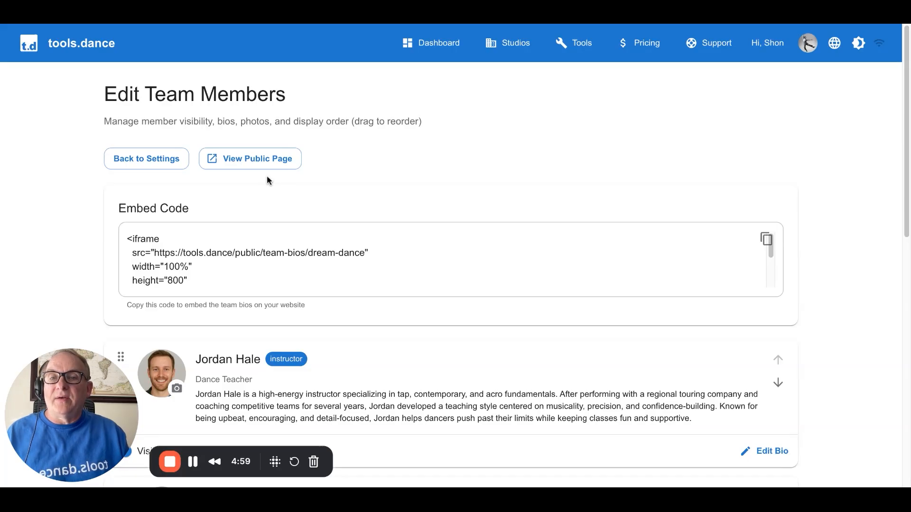
Open the public bios page from tools.dance, and in the Wix editor add a site menu link to its web address
{"action": "left_click", "coordinate": [243, 163]}
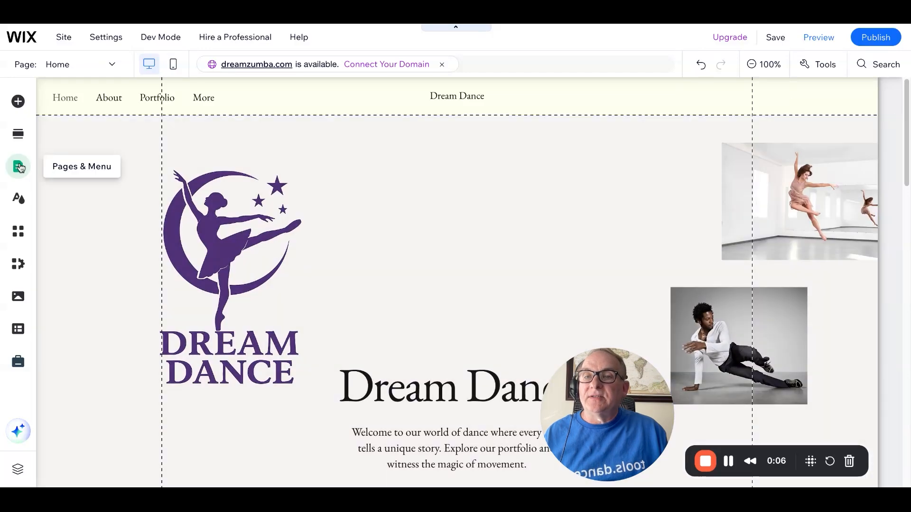
{"action": "left_click", "coordinate": [18, 167]}
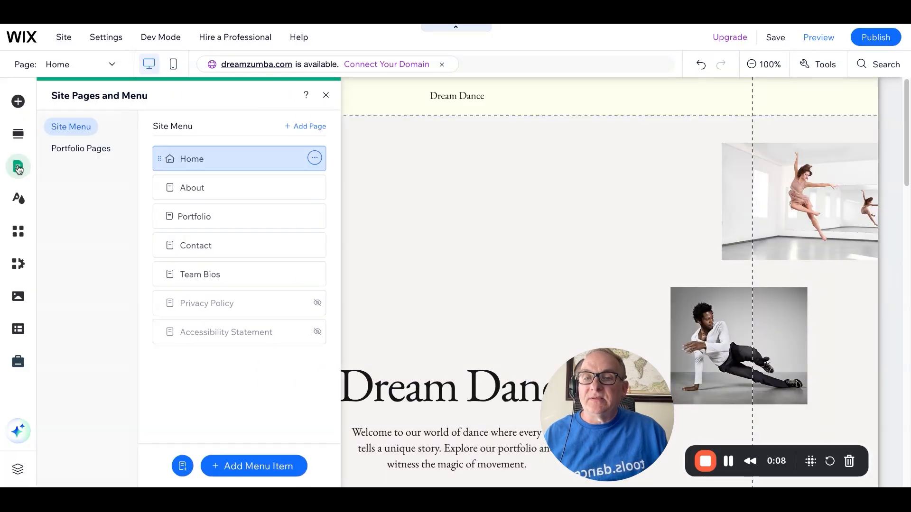
{"action": "left_click", "coordinate": [245, 471]}
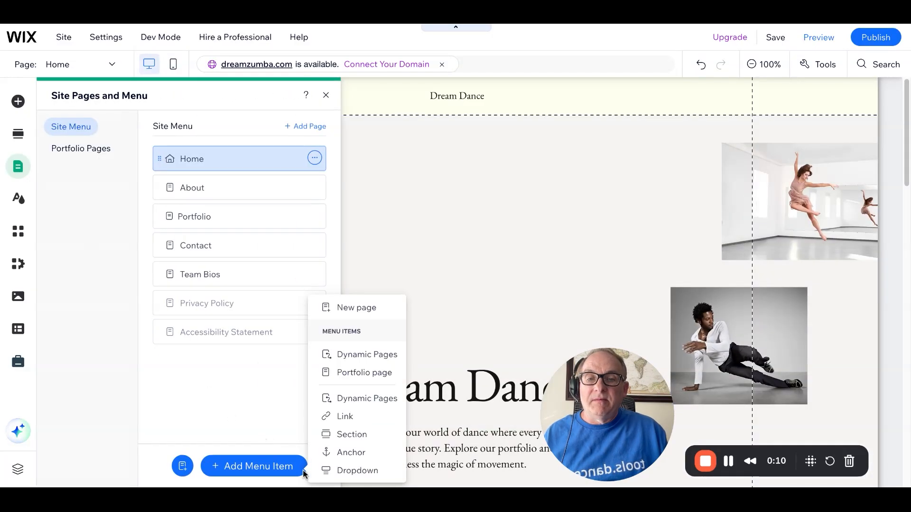
{"action": "left_click", "coordinate": [345, 418]}
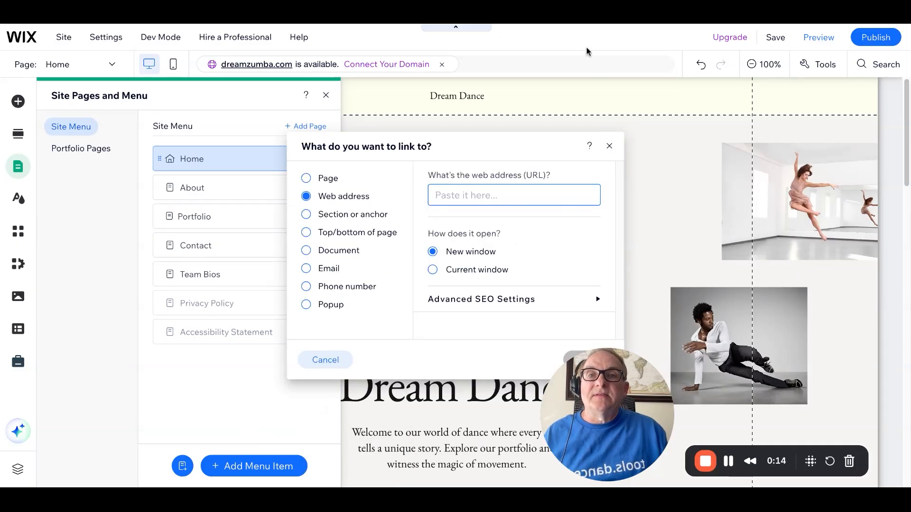
{"action": "left_click", "coordinate": [523, 24]}
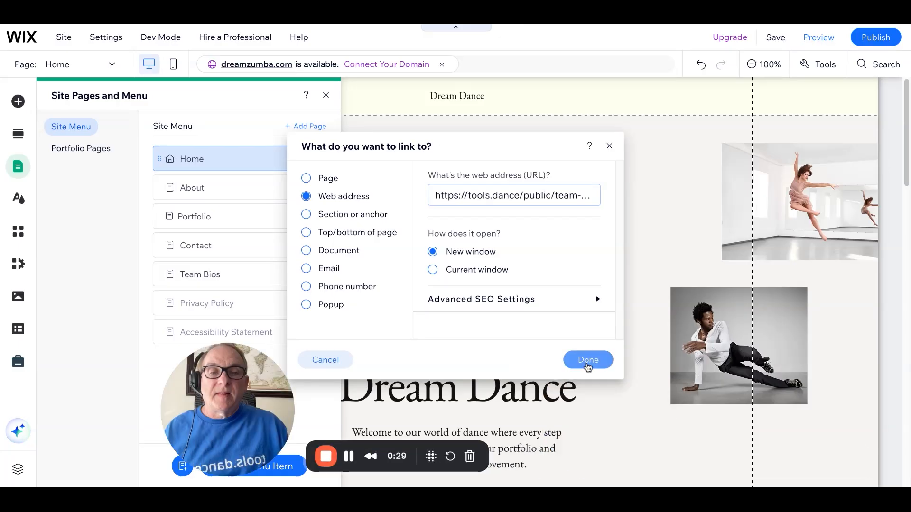
{"action": "left_click", "coordinate": [587, 364]}
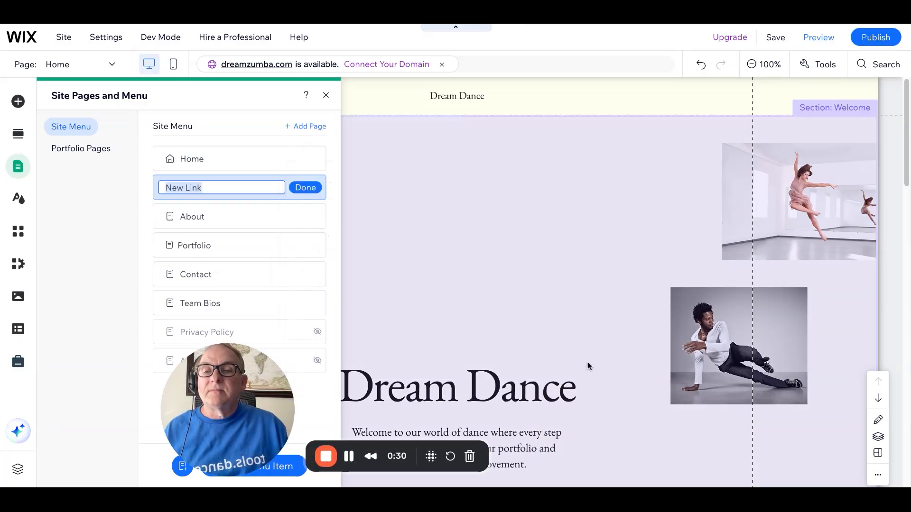
Name the new site menu link Dream Team and close the site pages settings
{"action": "type", "text": "D"}
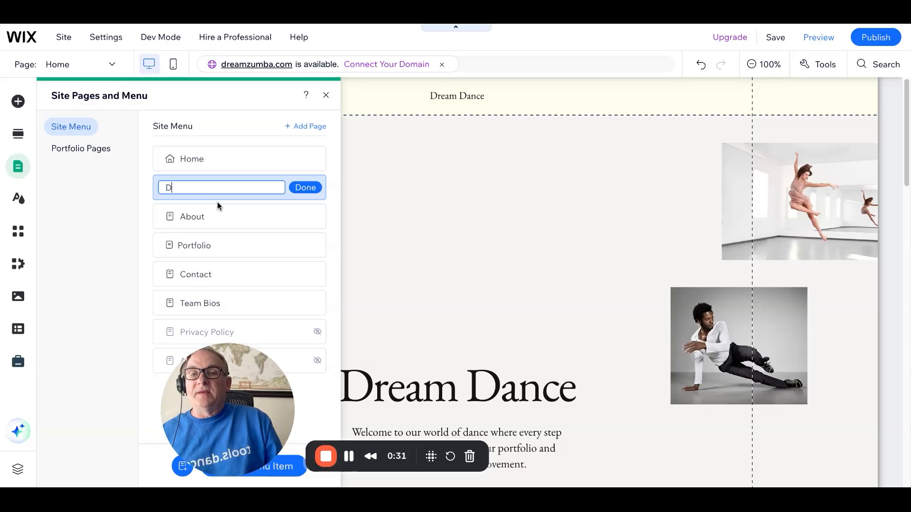
{"action": "type", "text": "ream Team"}
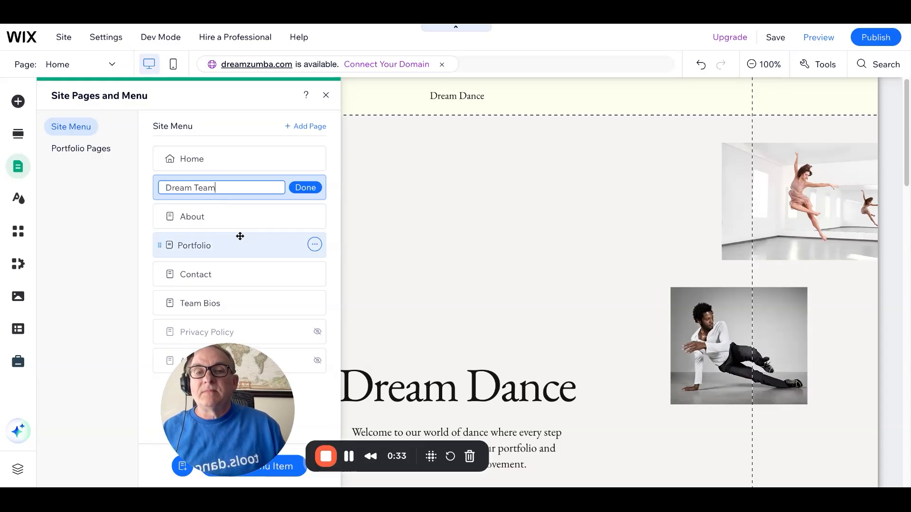
{"action": "left_click", "coordinate": [306, 189]}
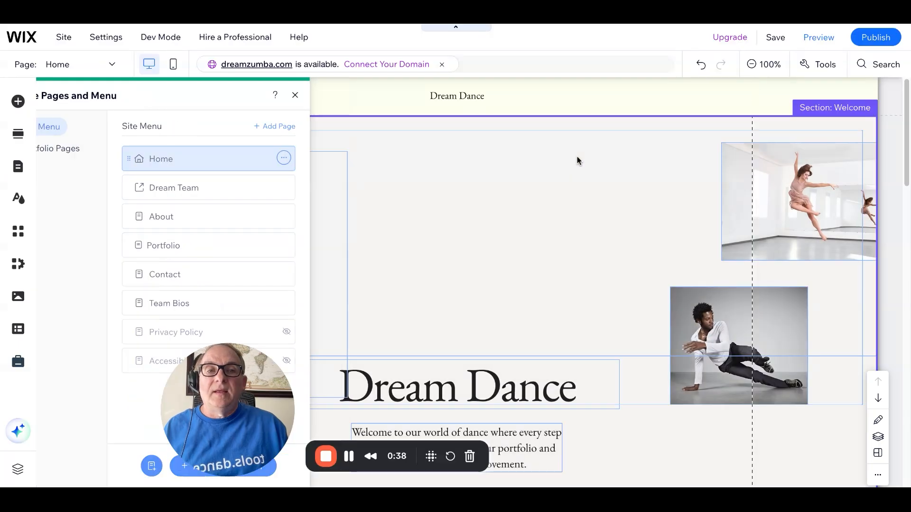
{"action": "left_click", "coordinate": [577, 155]}
Preview the site, follow the Dream Team menu link to the public bios page, and use its Back link
{"action": "left_click", "coordinate": [818, 37]}
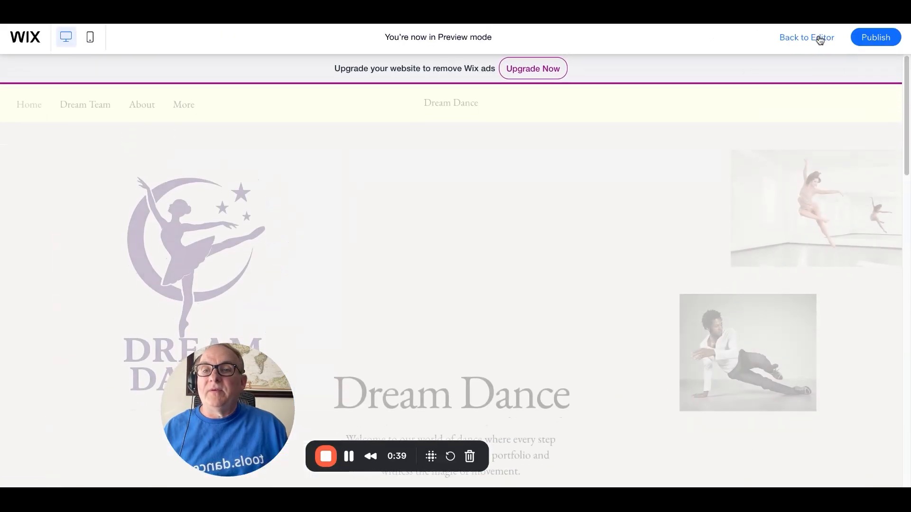
{"action": "left_click", "coordinate": [74, 104]}
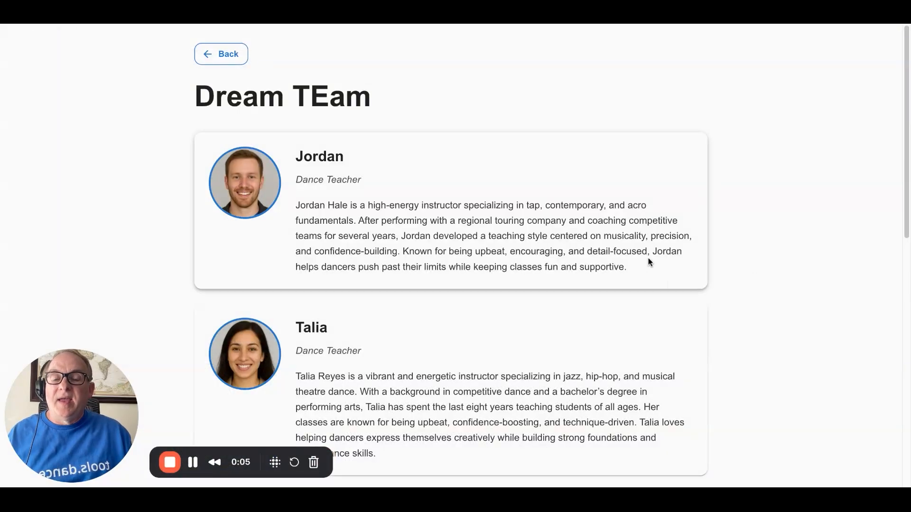
{"action": "left_click", "coordinate": [224, 60]}
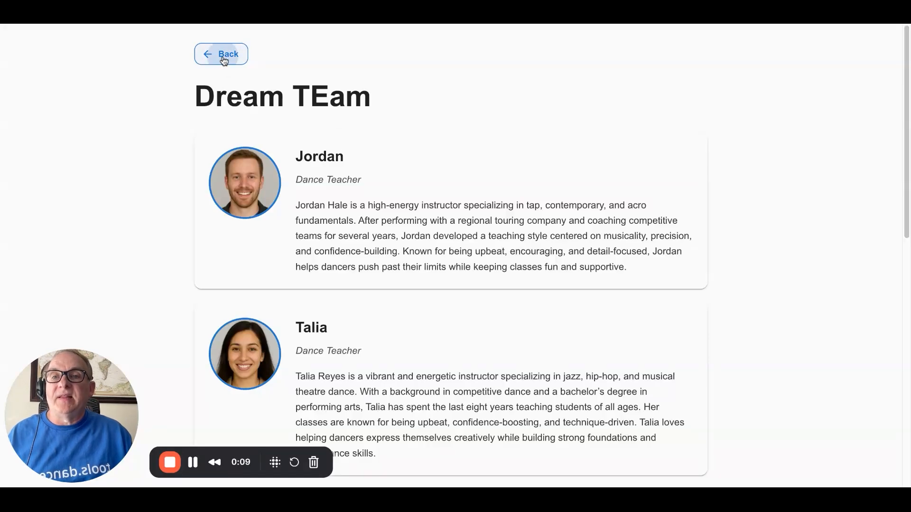